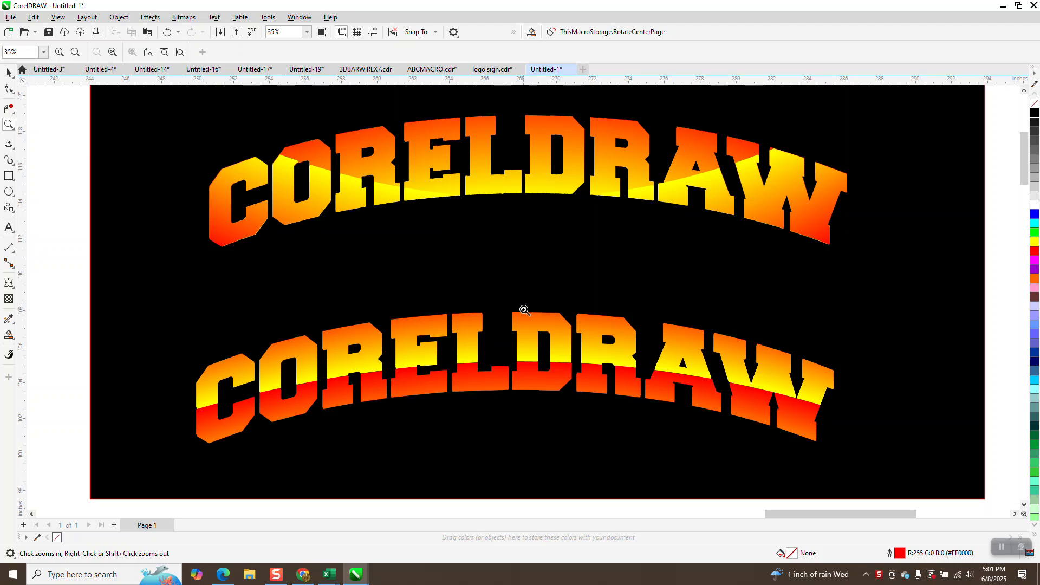
Step: Drag the arched outline CORELDRAW text down to sit right of the black panel
scroll(523, 303, "down", 3)
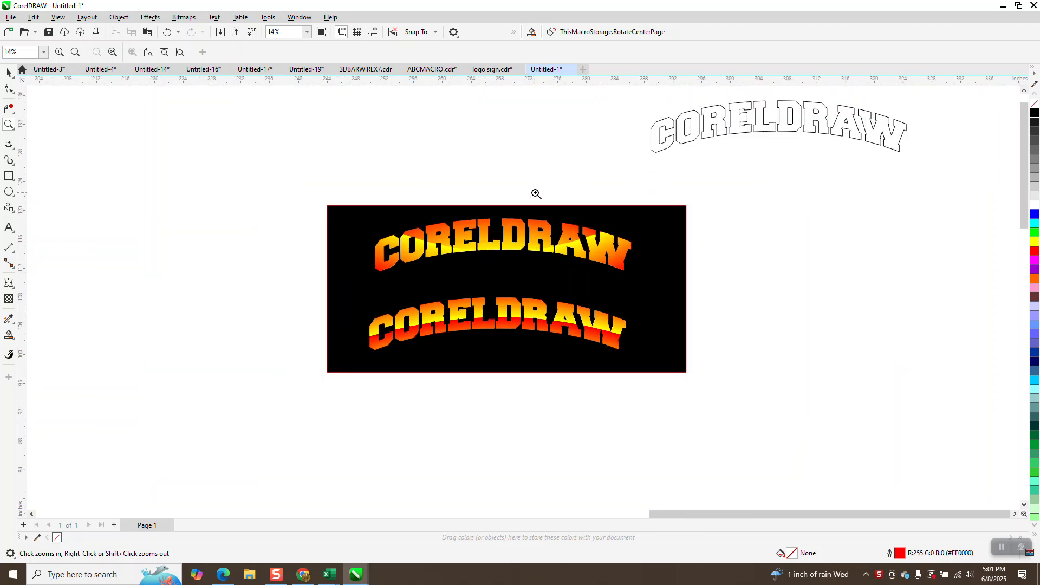
left_click_drag(366, 219, 684, 294)
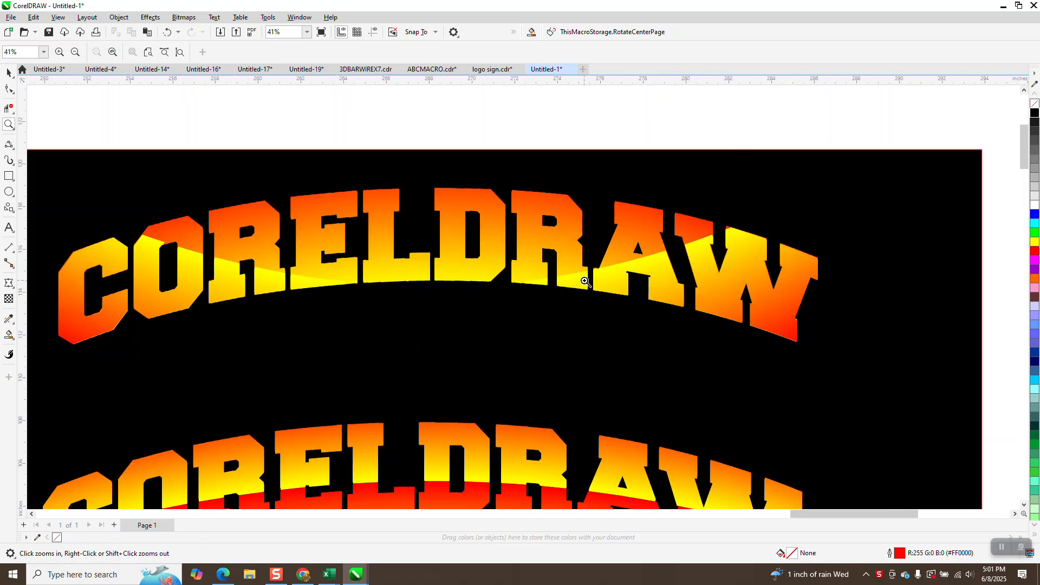
scroll(665, 291, "down", 3)
left_click(9, 72)
left_click_drag(740, 130, 814, 265)
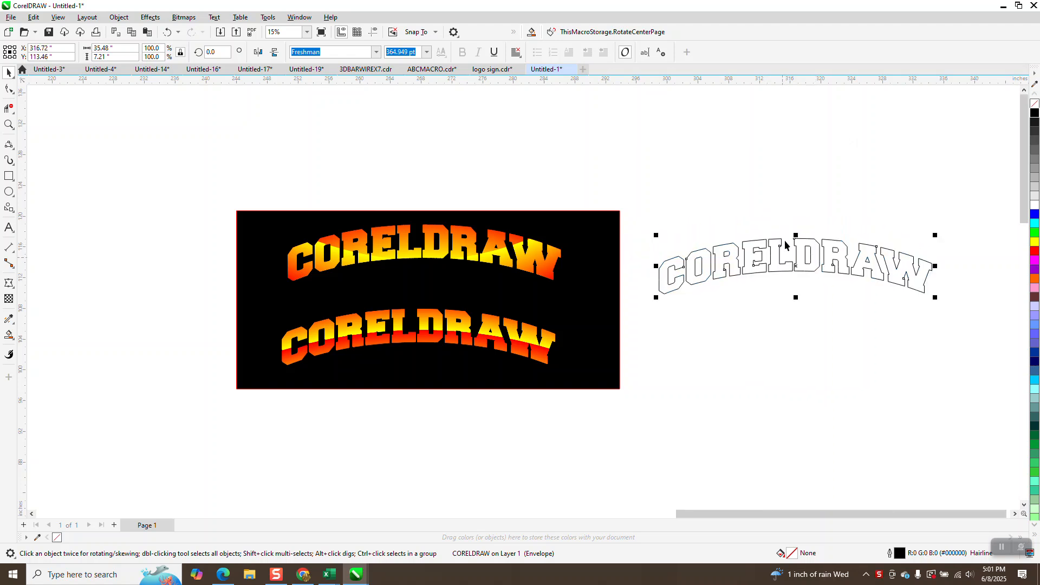
Step: Raise the outline lettering's bottom-middle envelope node to steepen its arch
left_click(9, 282)
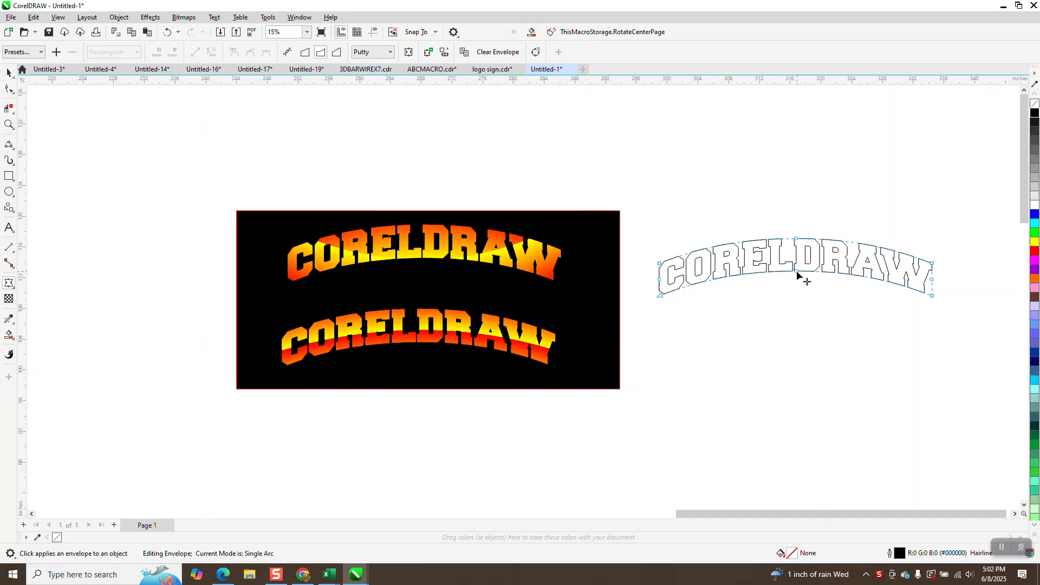
left_click_drag(796, 271, 797, 260)
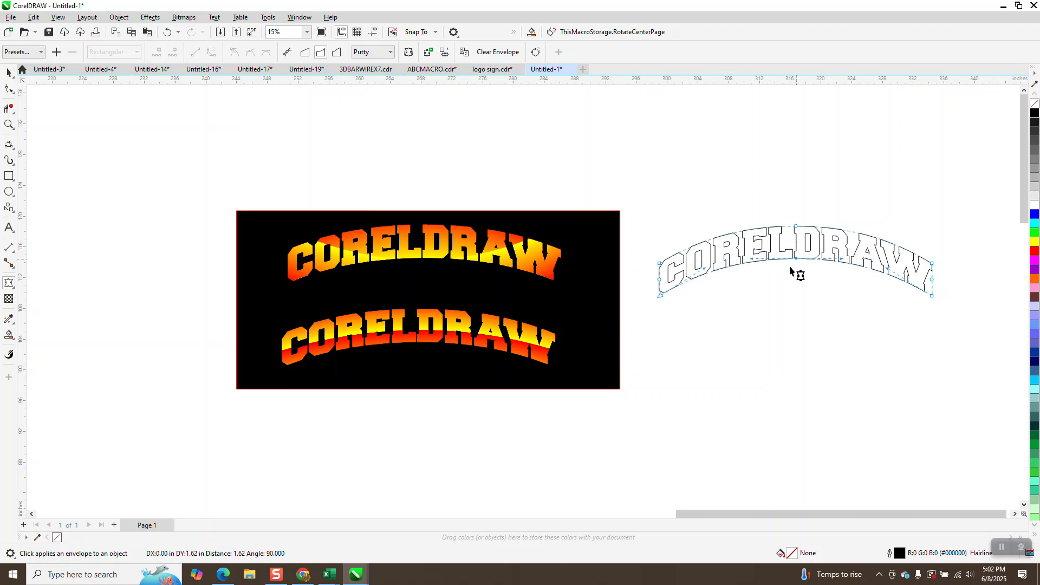
left_click(9, 72)
scroll(644, 255, "down", 1)
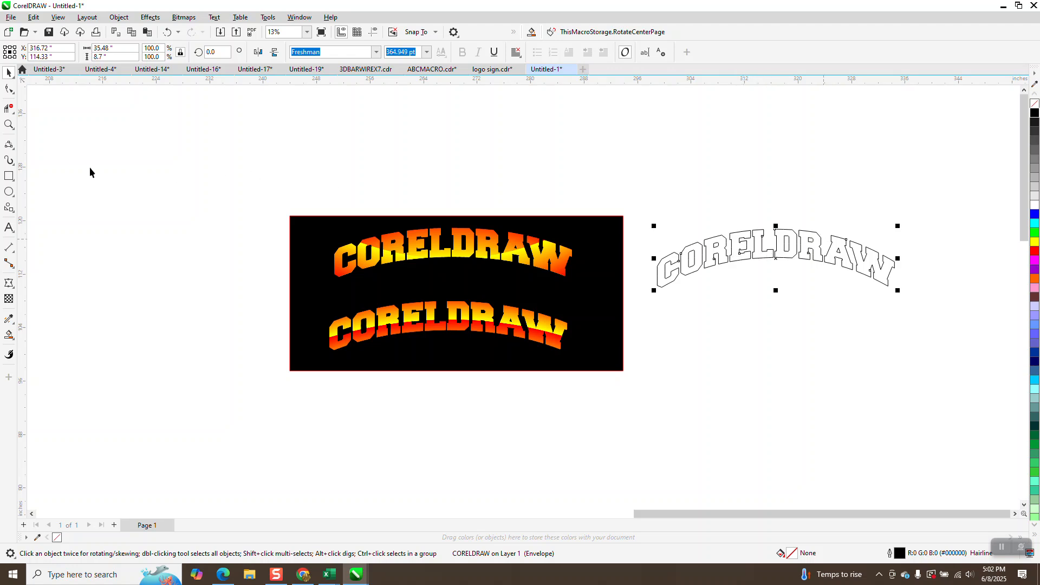
Step: Draw a rectangle framing the outline lettering and convert it to curves
double_click(9, 176)
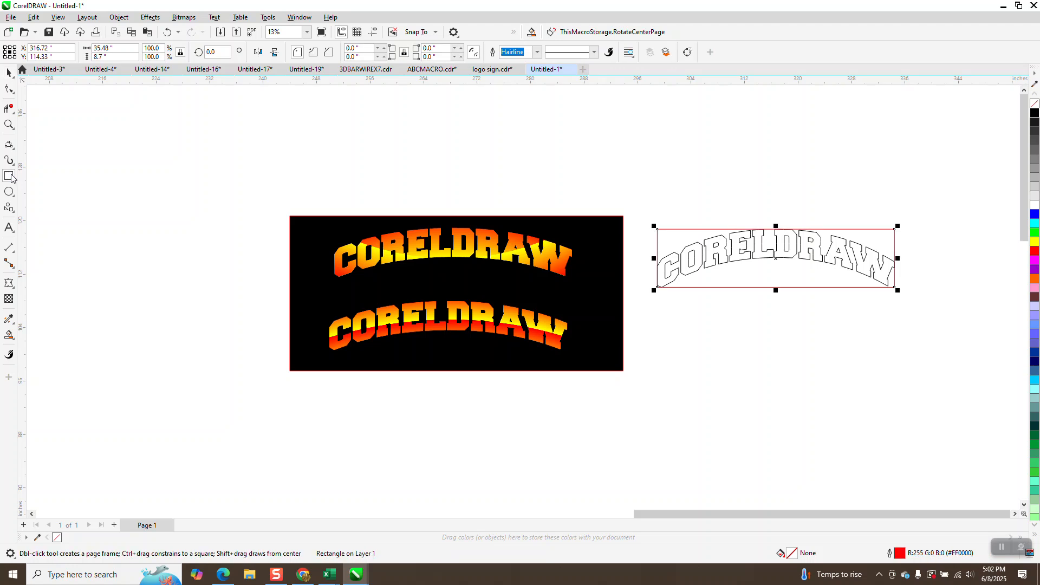
left_click(120, 18)
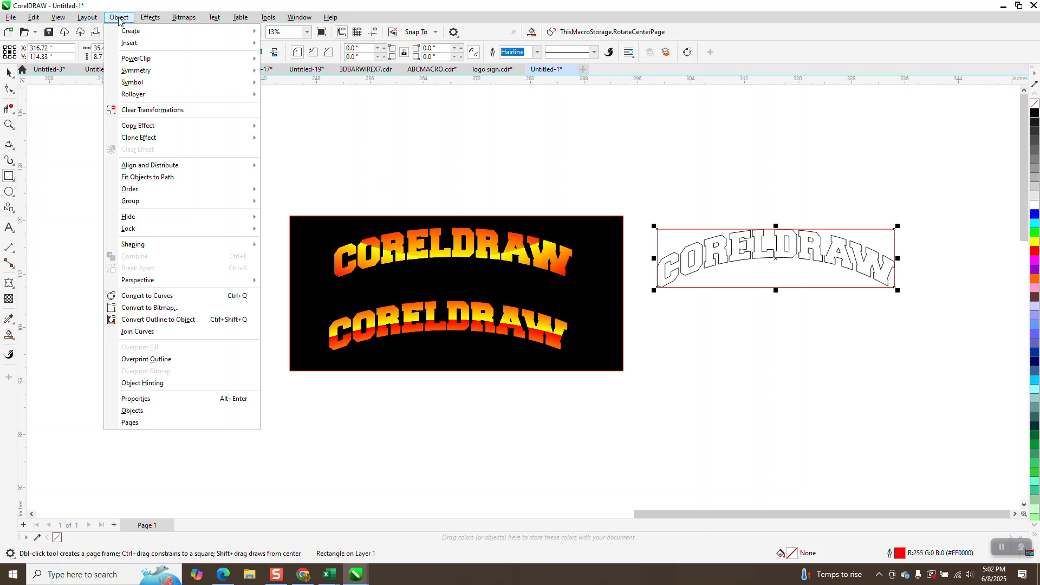
left_click(159, 297)
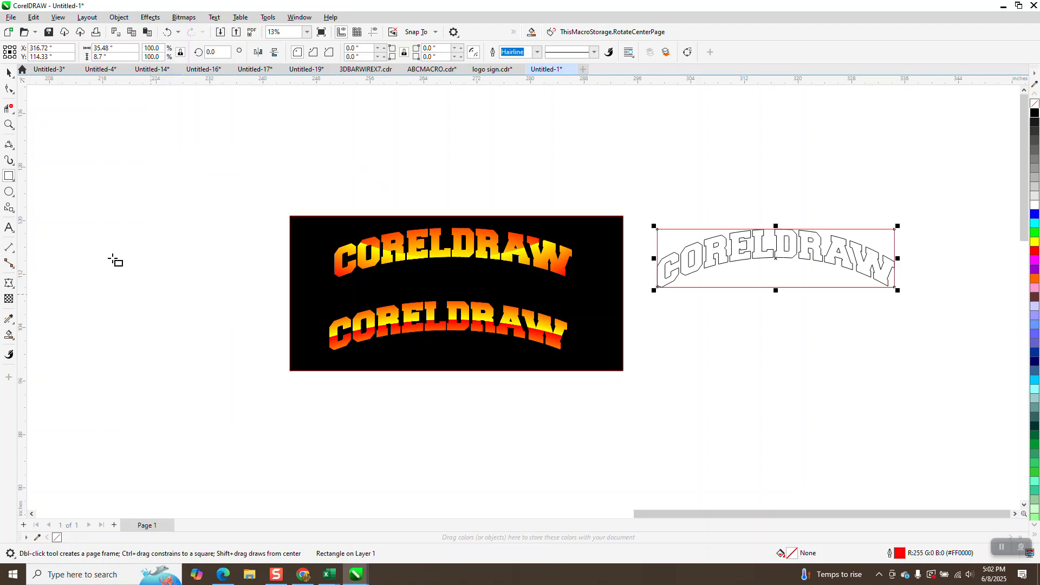
key("F10")
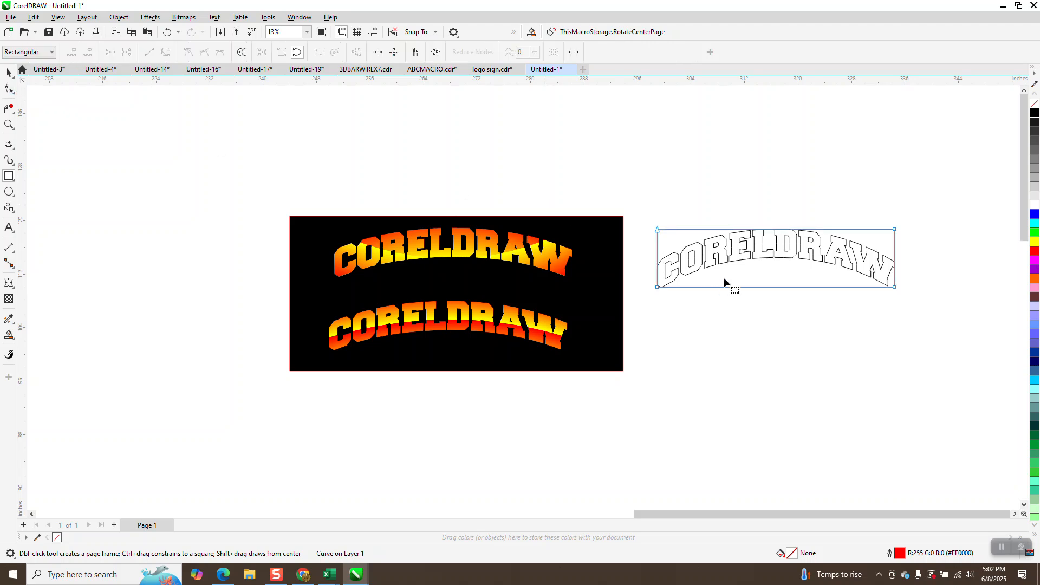
Step: Curve the rectangle's bottom edge upward with an envelope to follow the letters' arch
left_click(8, 282)
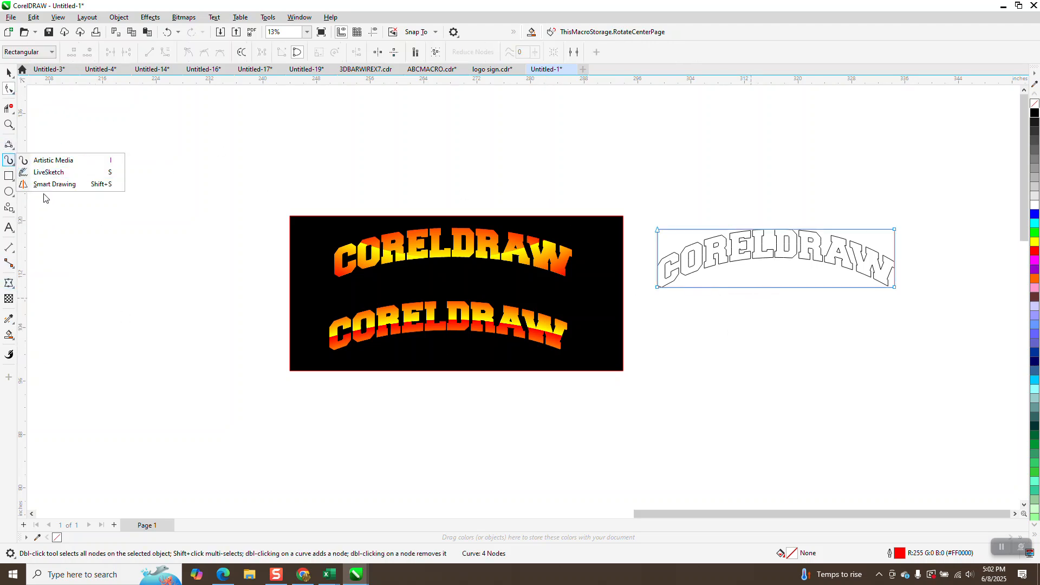
mouse_move(9, 282)
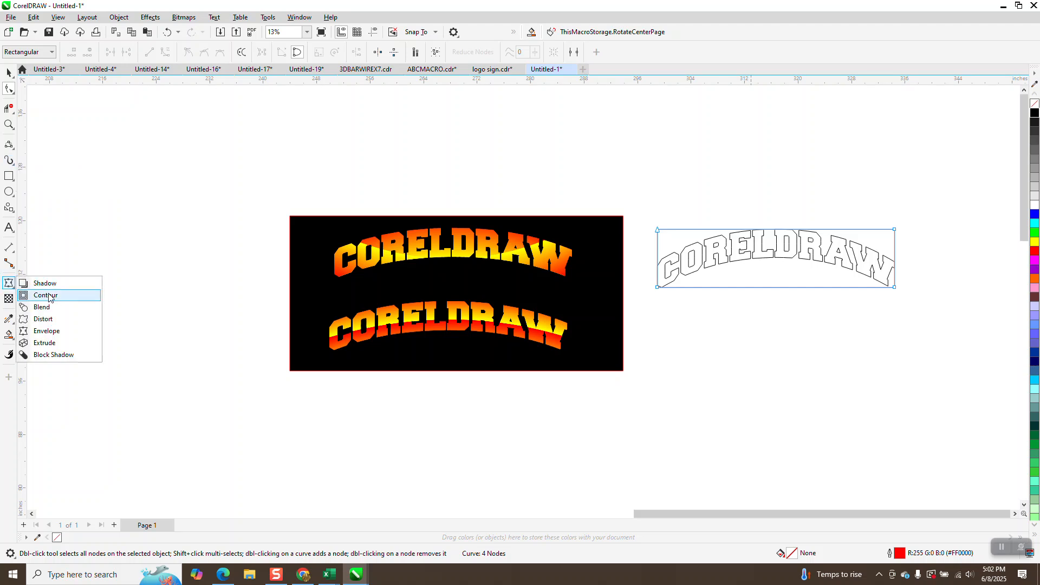
left_click(57, 332)
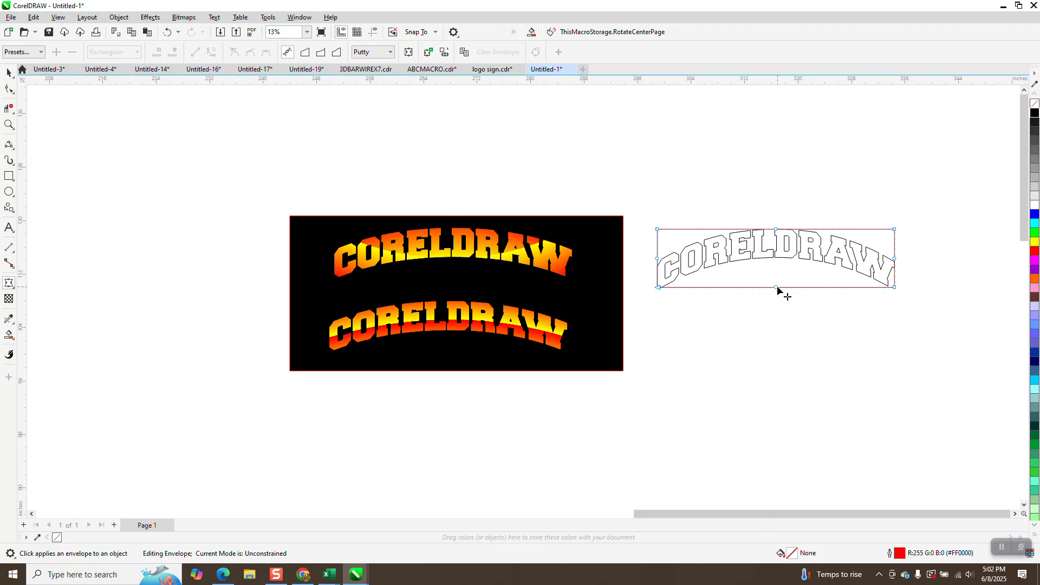
left_click_drag(777, 287, 778, 276)
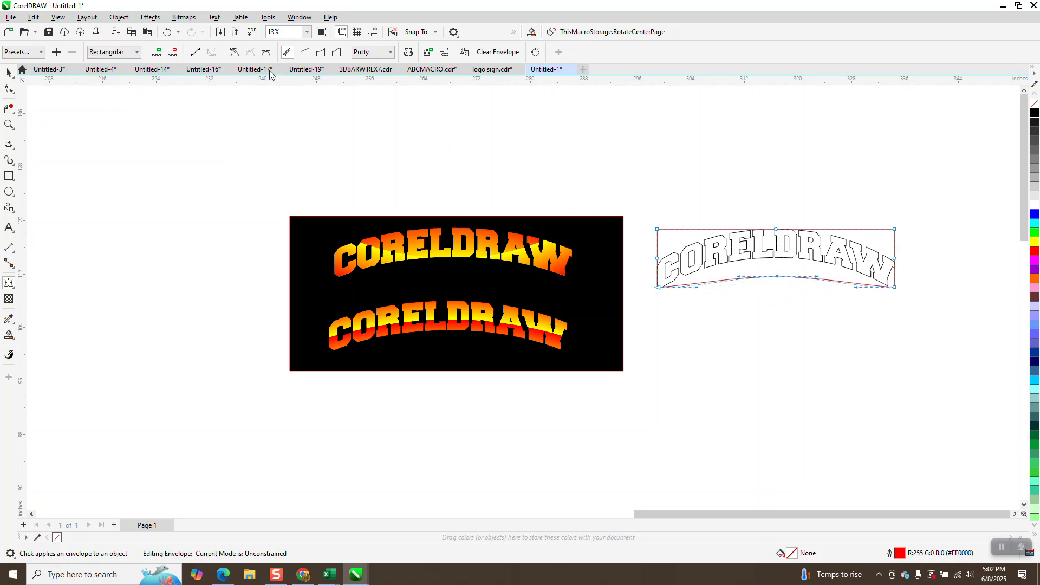
left_click(170, 33)
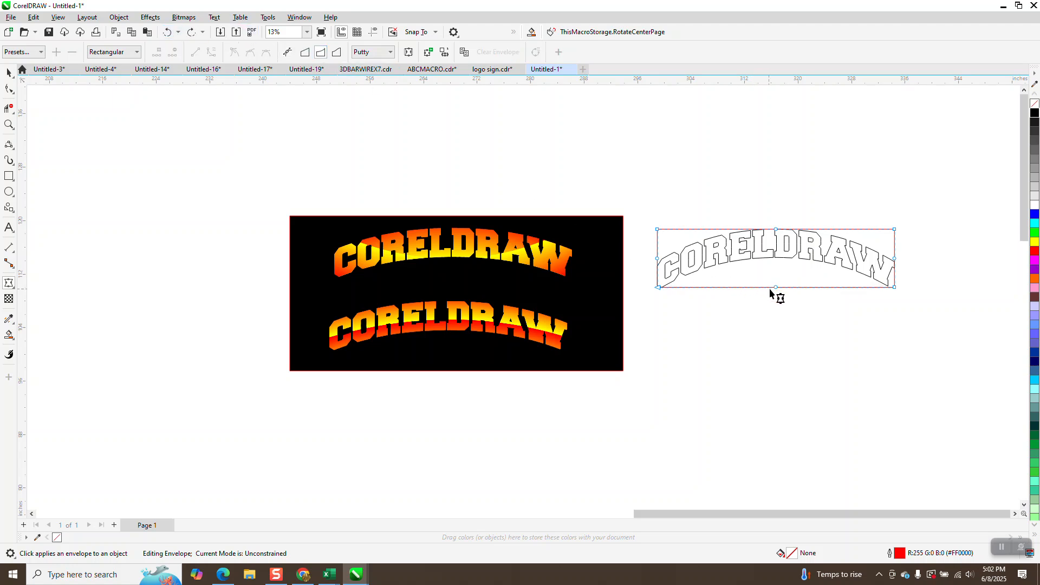
left_click_drag(776, 286, 776, 259)
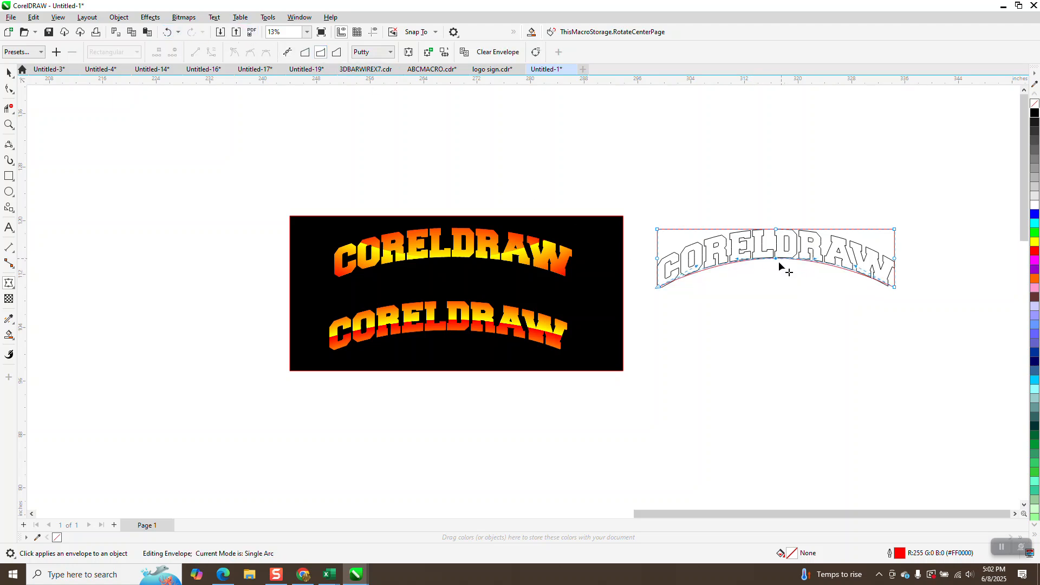
left_click(9, 124)
mouse_move(645, 210)
left_mouse_down()
mouse_move(695, 273)
mouse_move(1011, 369)
left_mouse_up()
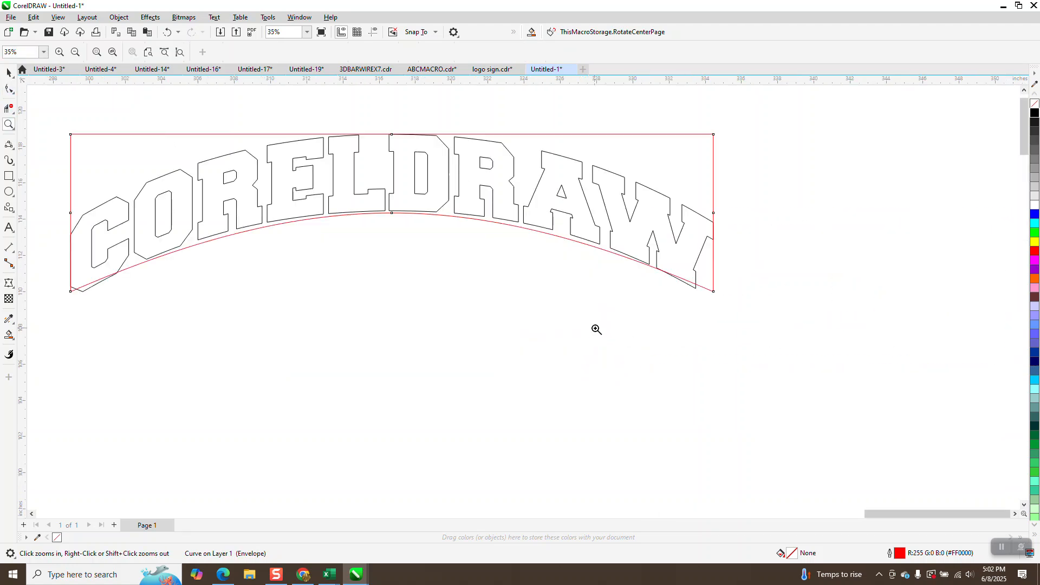
Step: Drop the frame's bottom corner nodes and bow its left and right sides outward
left_click(9, 89)
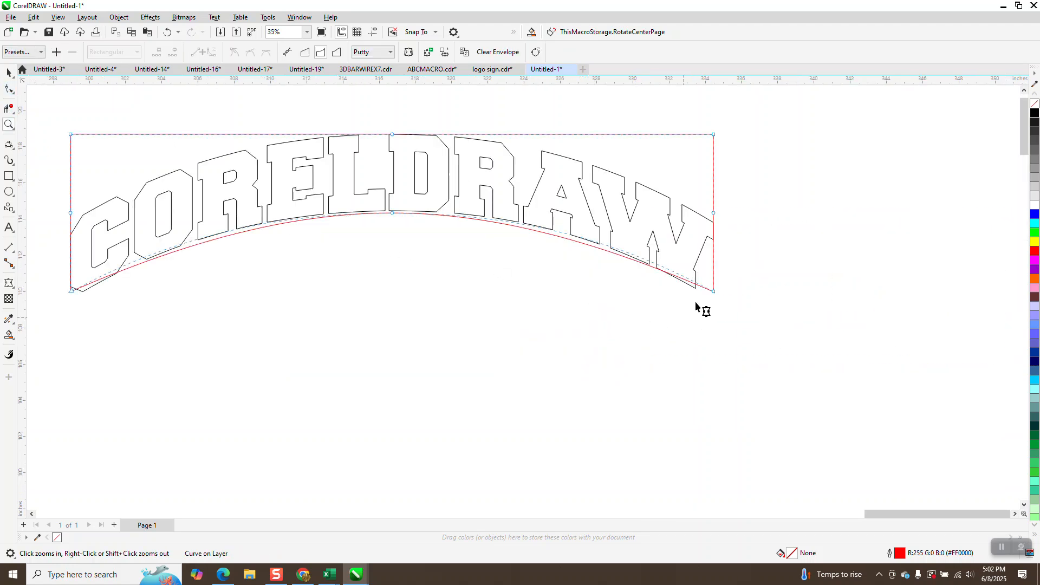
left_click_drag(713, 292, 714, 303)
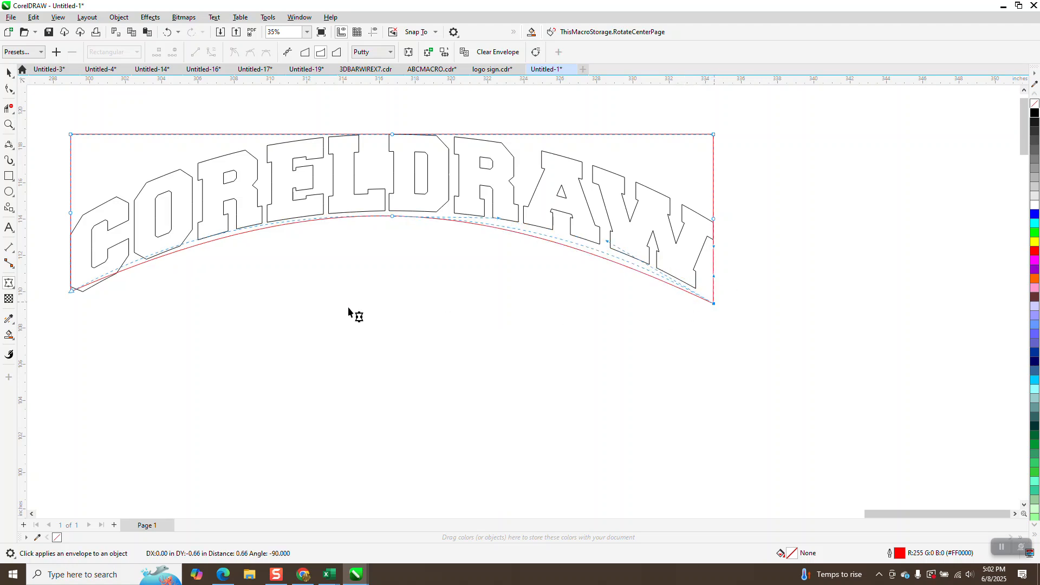
left_click_drag(74, 293, 74, 301)
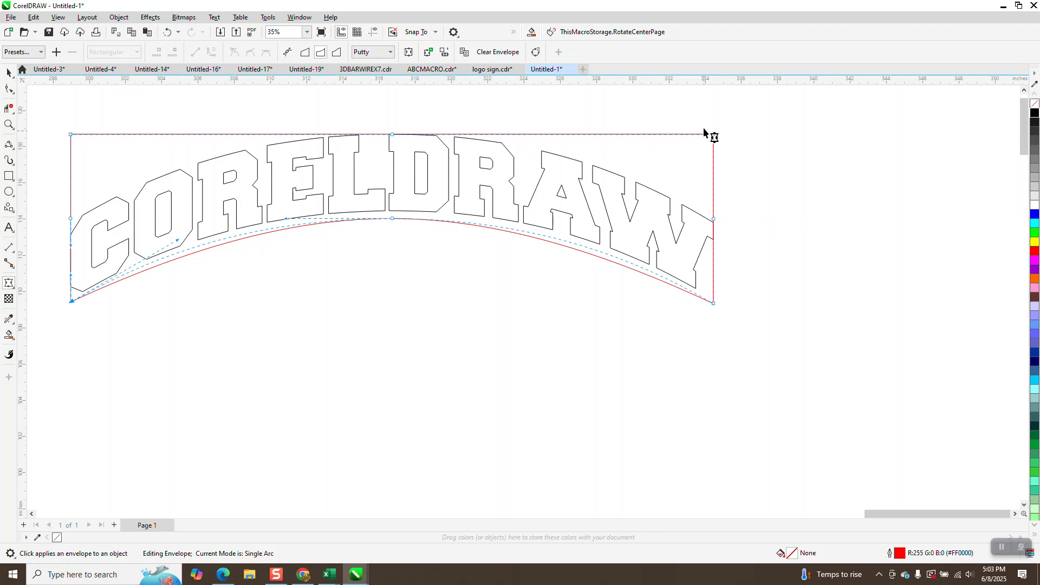
left_click(741, 340)
left_click_drag(719, 223, 726, 225)
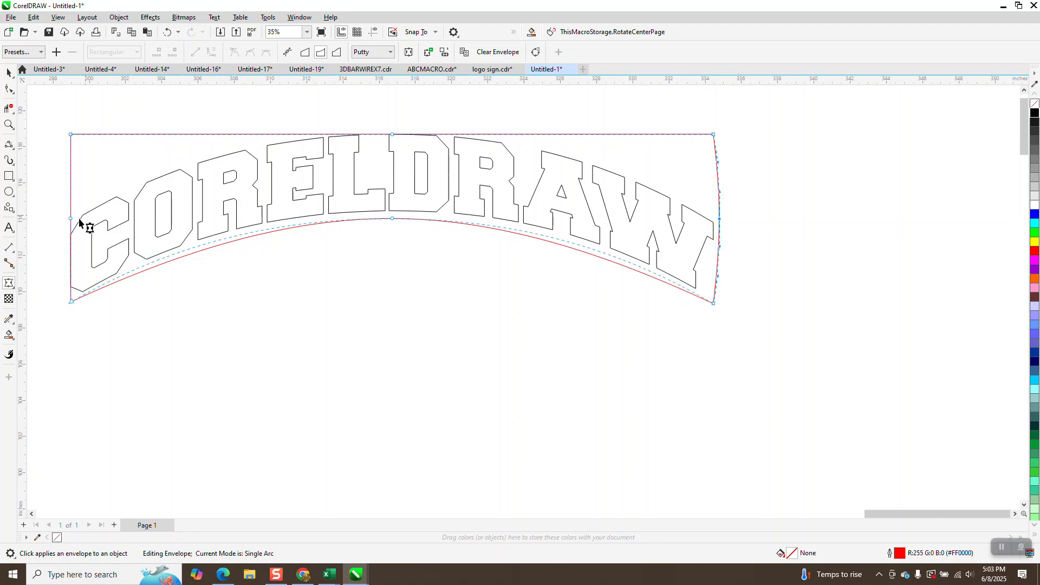
left_click_drag(71, 219, 61, 219)
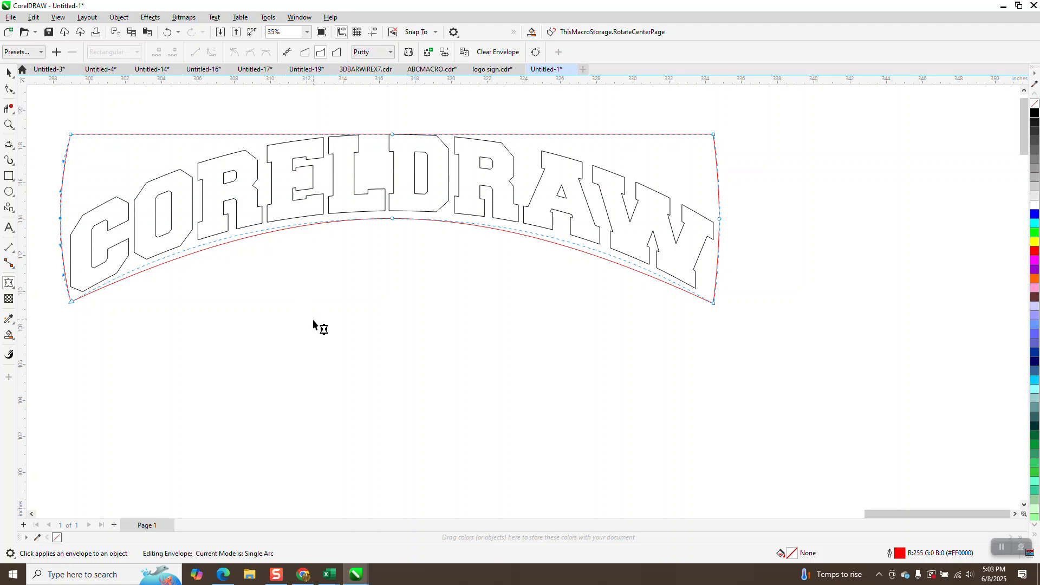
Step: Check the node options on the frame's bottom-left corner, then reselect the whole frame
right_click(72, 304)
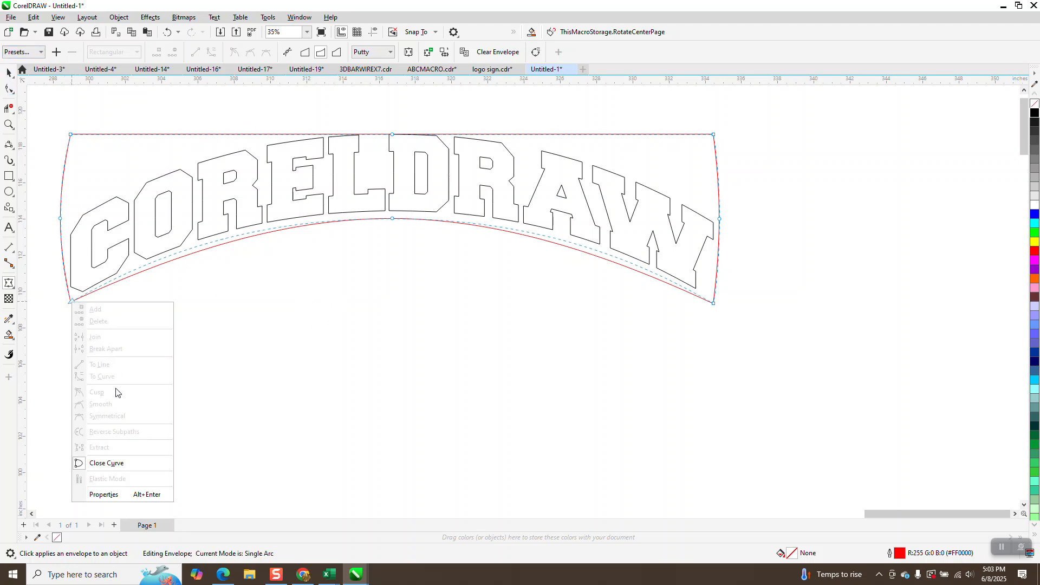
left_click(197, 307)
right_click(72, 302)
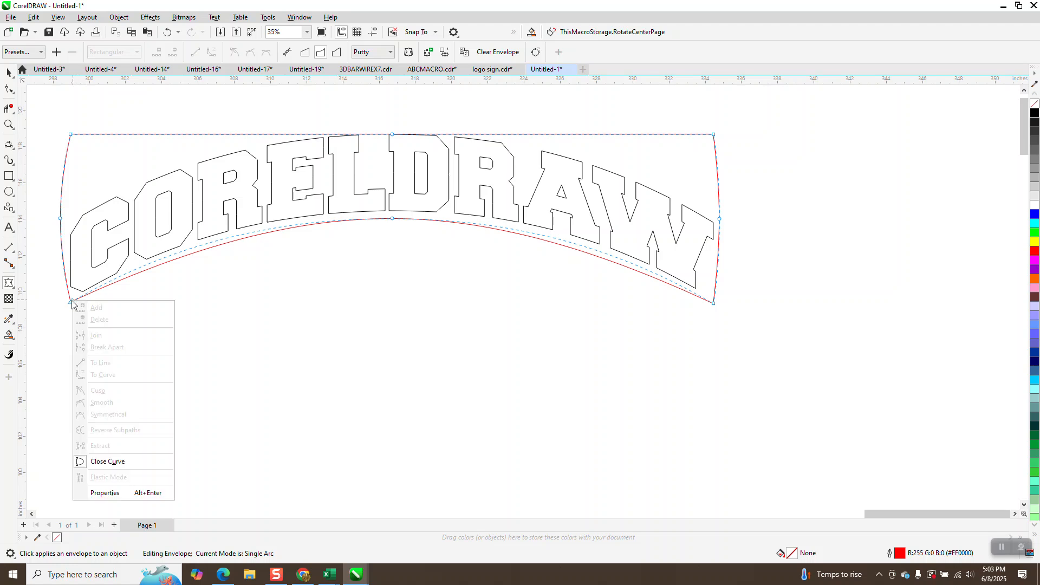
left_click(147, 297)
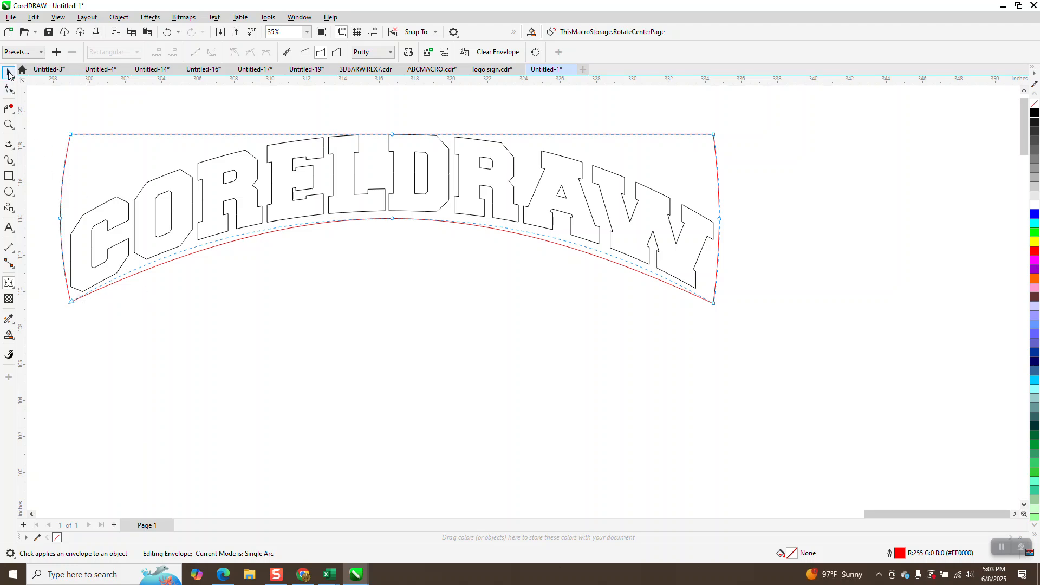
left_click(9, 73)
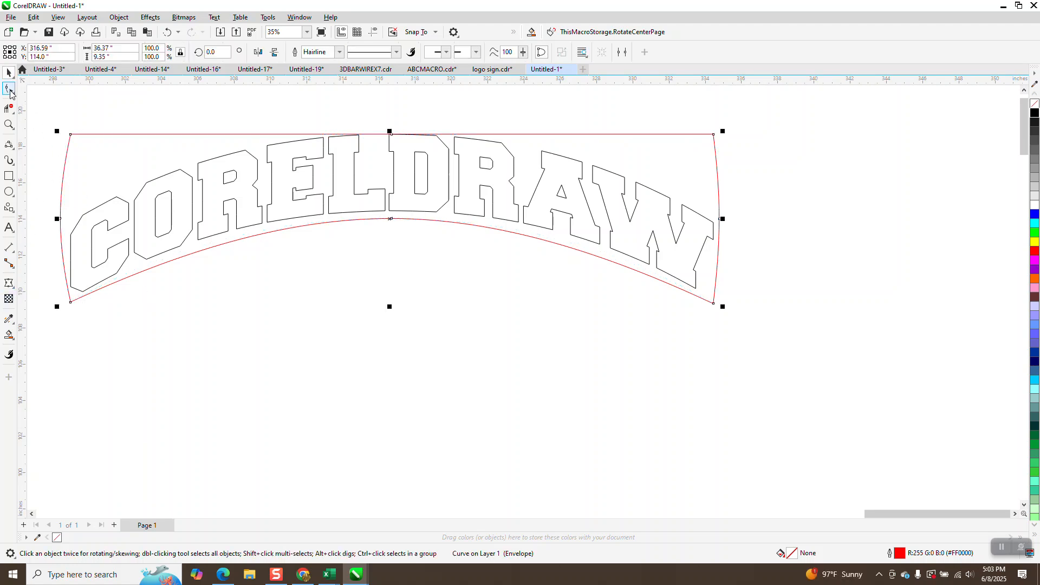
left_click(9, 282)
right_click(71, 303)
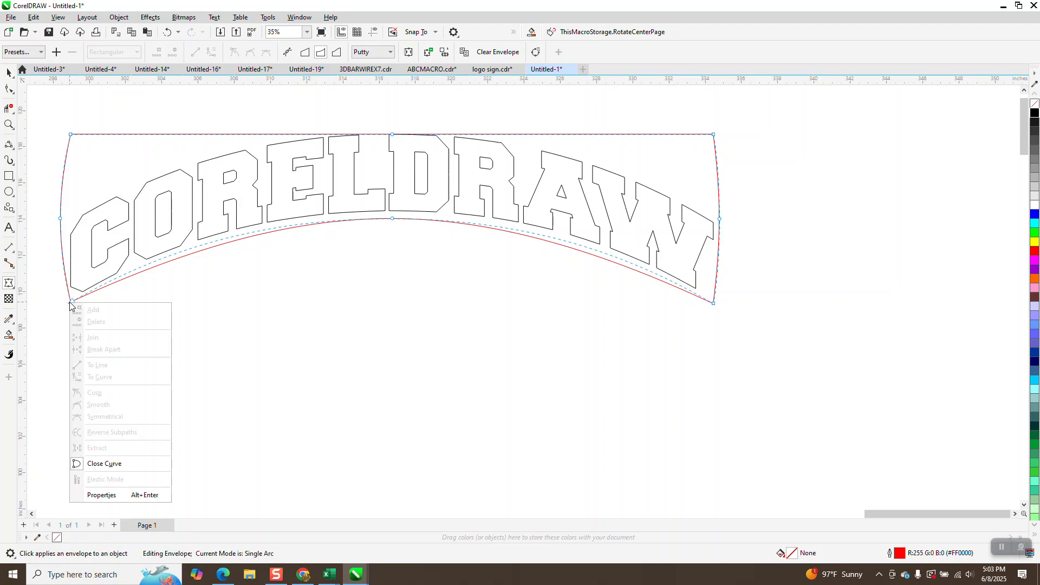
left_click(8, 72)
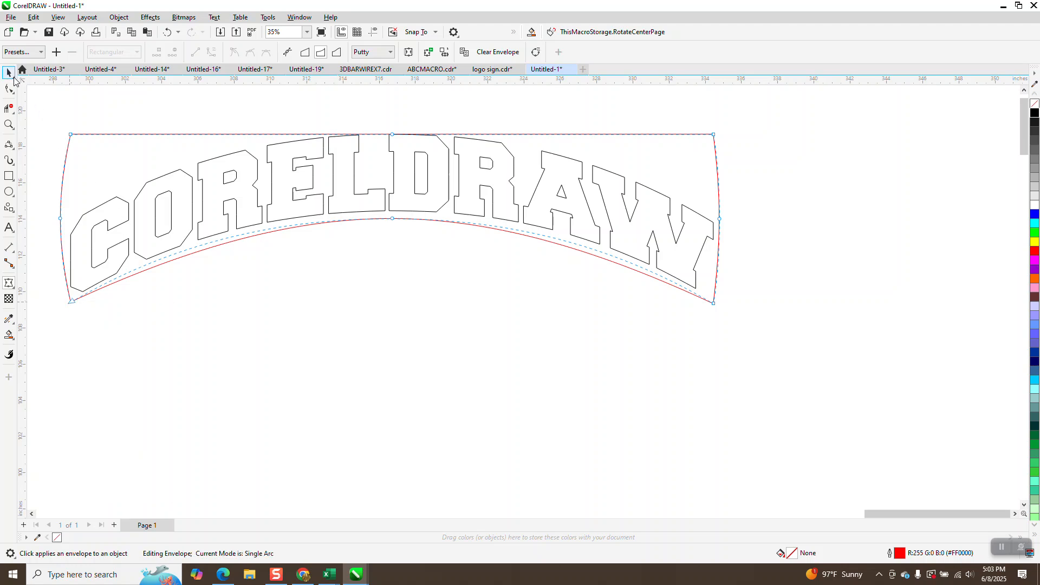
left_click(8, 282)
left_click(72, 303)
right_click(72, 305)
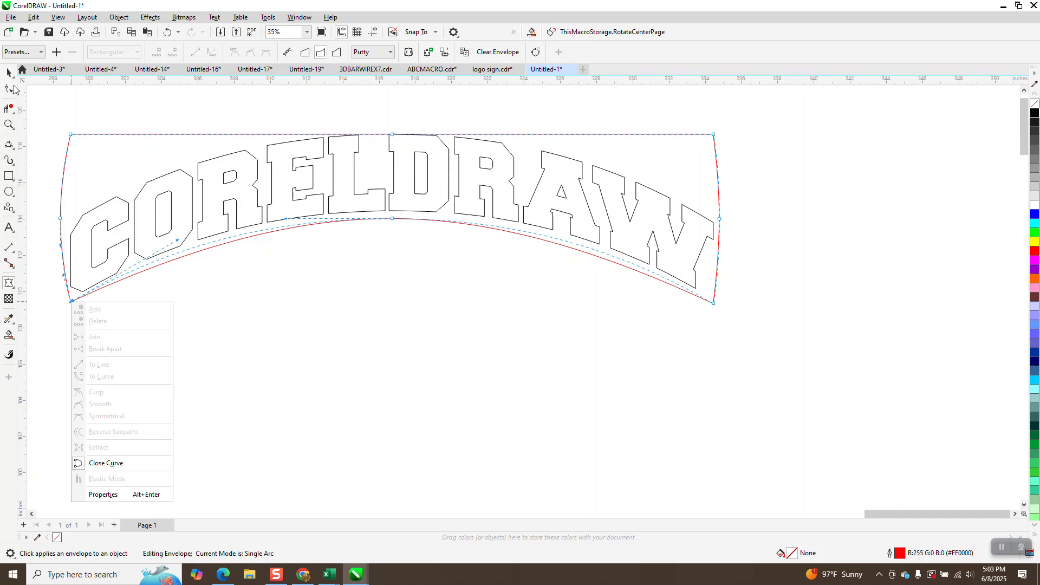
left_click(9, 73)
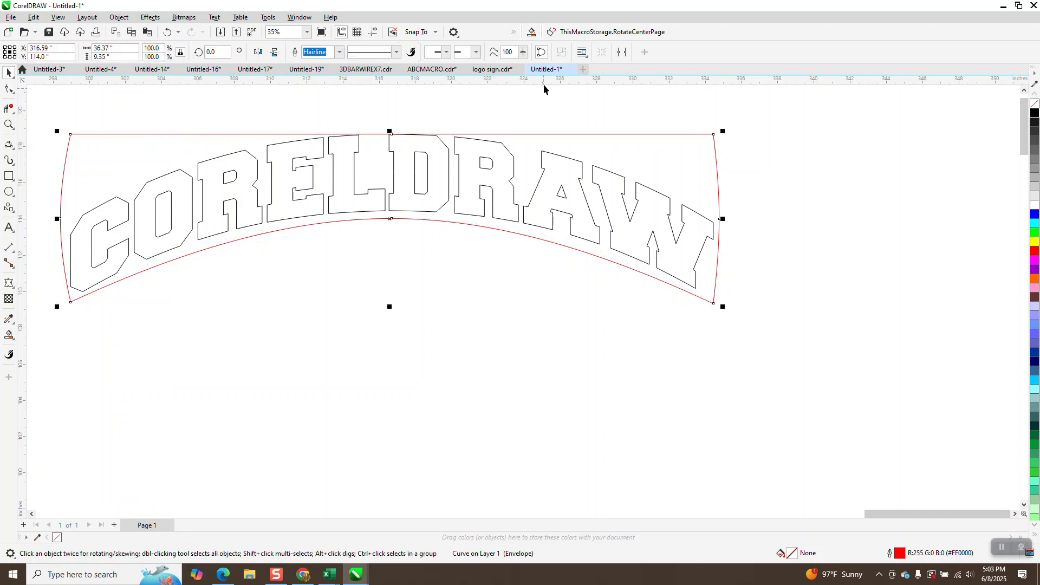
Step: Convert the envelope frame to curves and break it at both bottom corner nodes
left_click(118, 17)
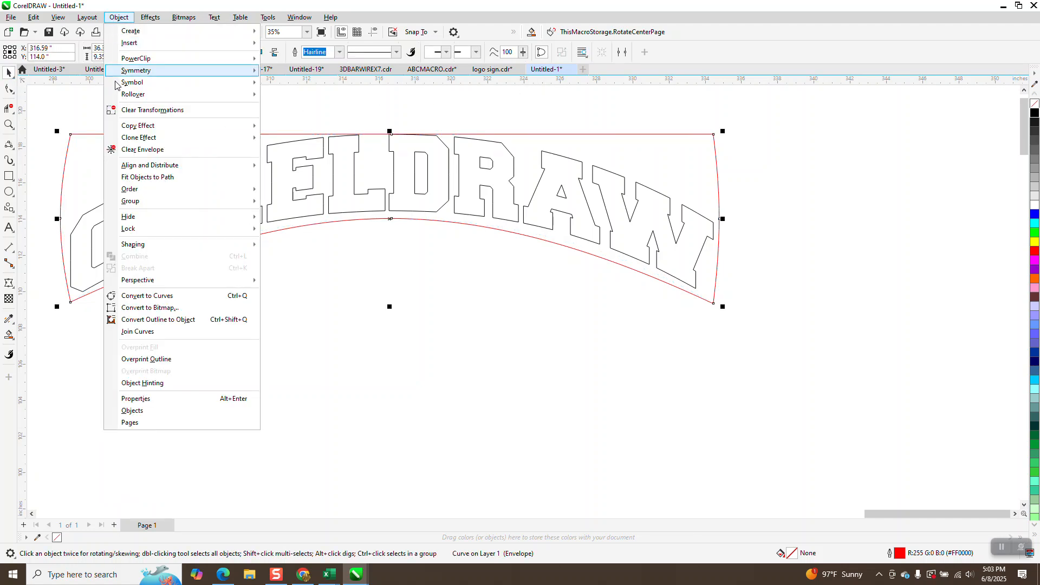
left_click(168, 297)
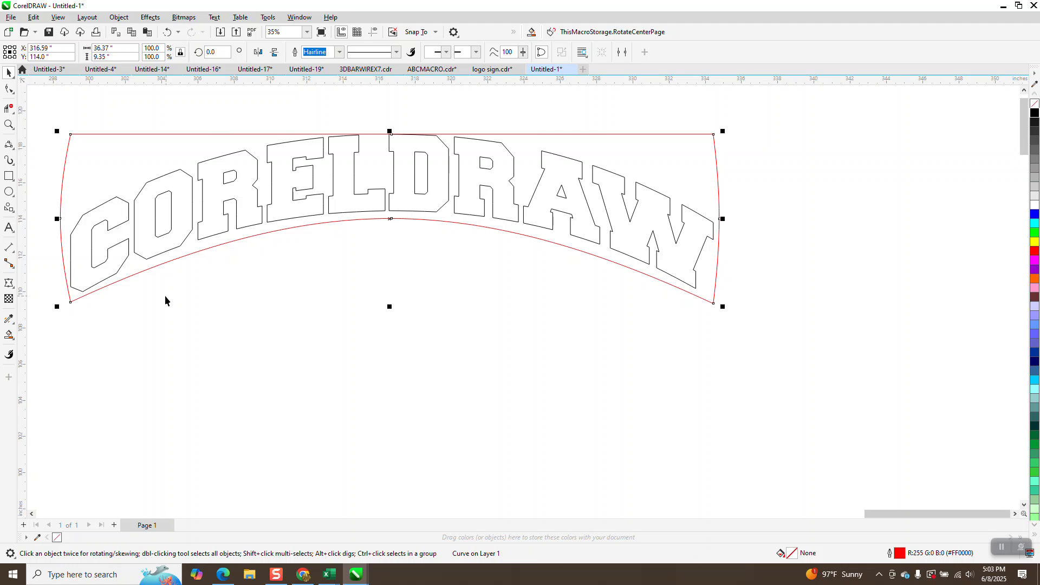
left_click(9, 88)
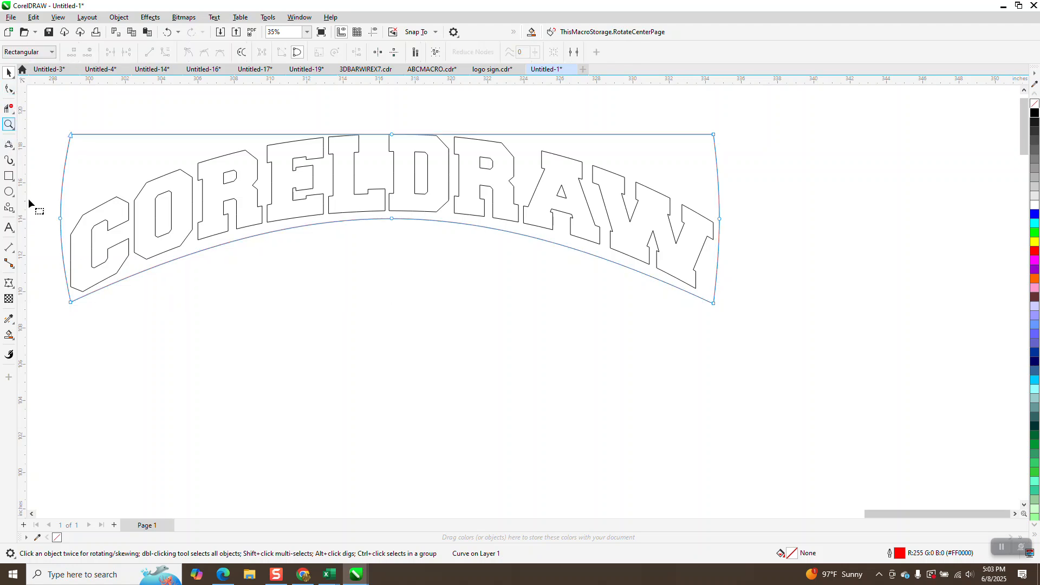
right_click(71, 304)
left_click(118, 350)
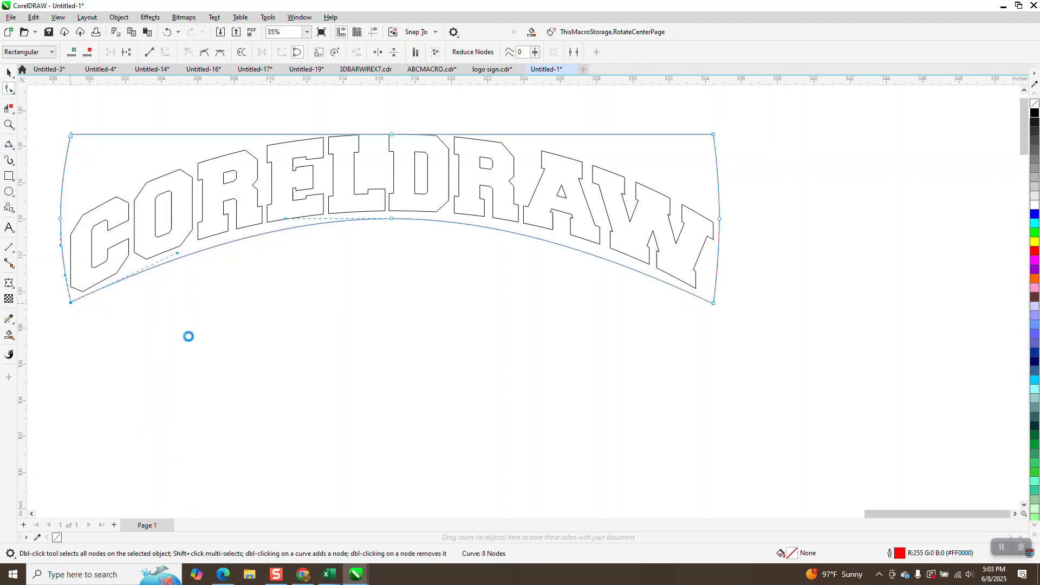
right_click(714, 303)
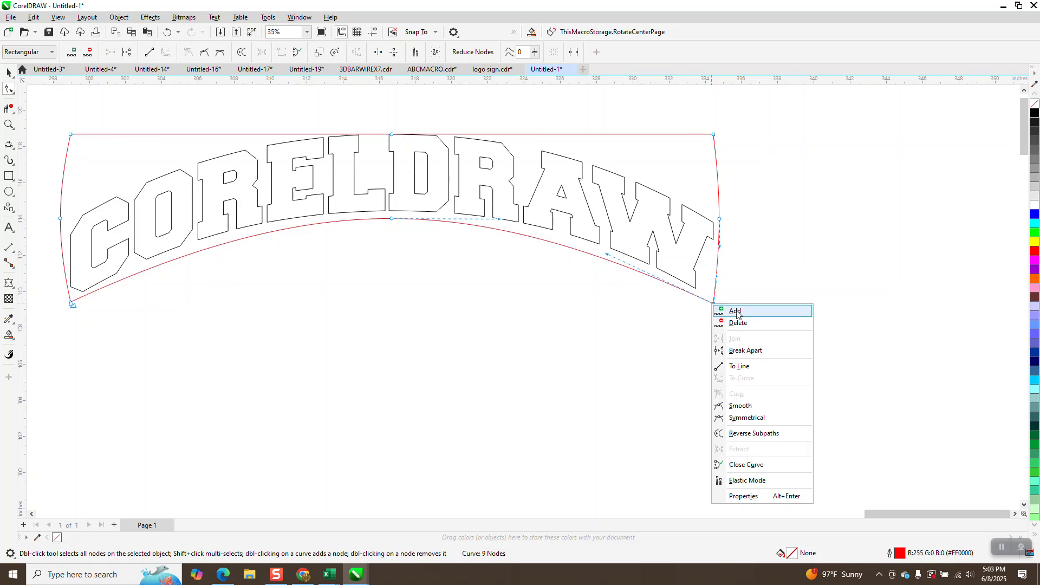
left_click(744, 353)
Step: Delete the frame's top and side segments with Virtual Segment Delete, leaving the bottom arc
left_click(8, 108)
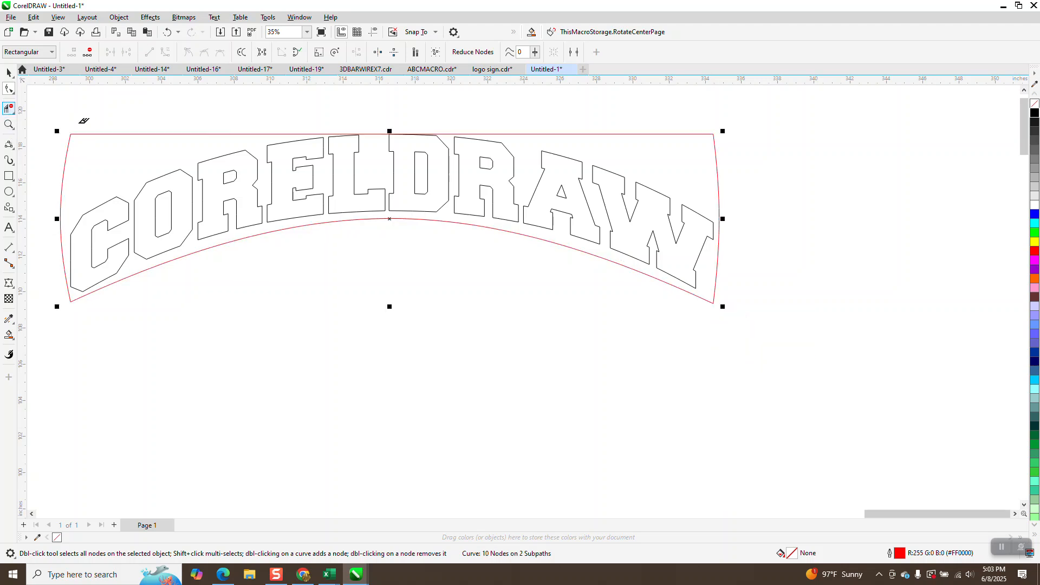
left_click(59, 133)
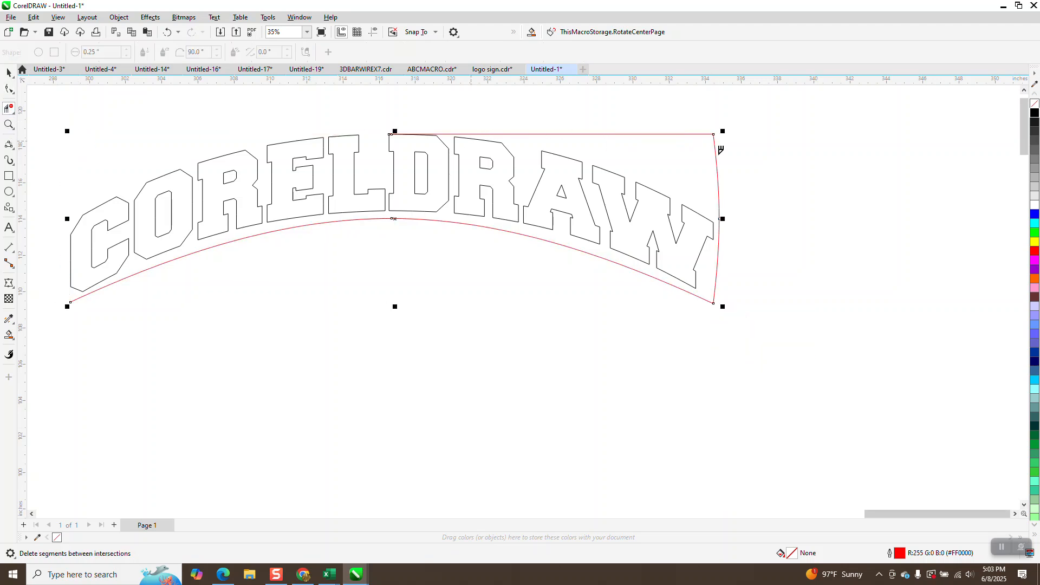
left_click(720, 148)
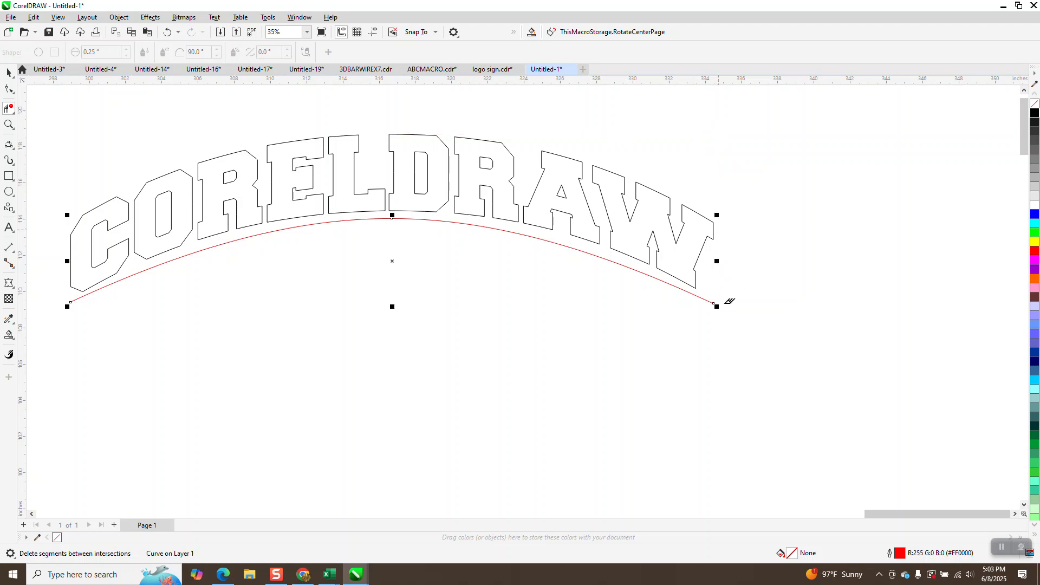
left_click(7, 73)
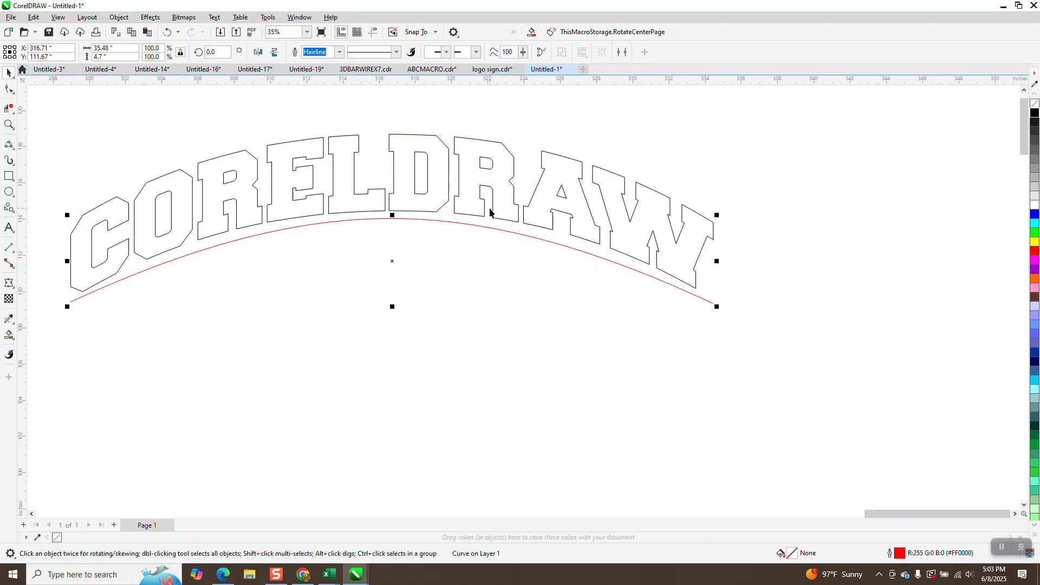
scroll(533, 227, "down", 1)
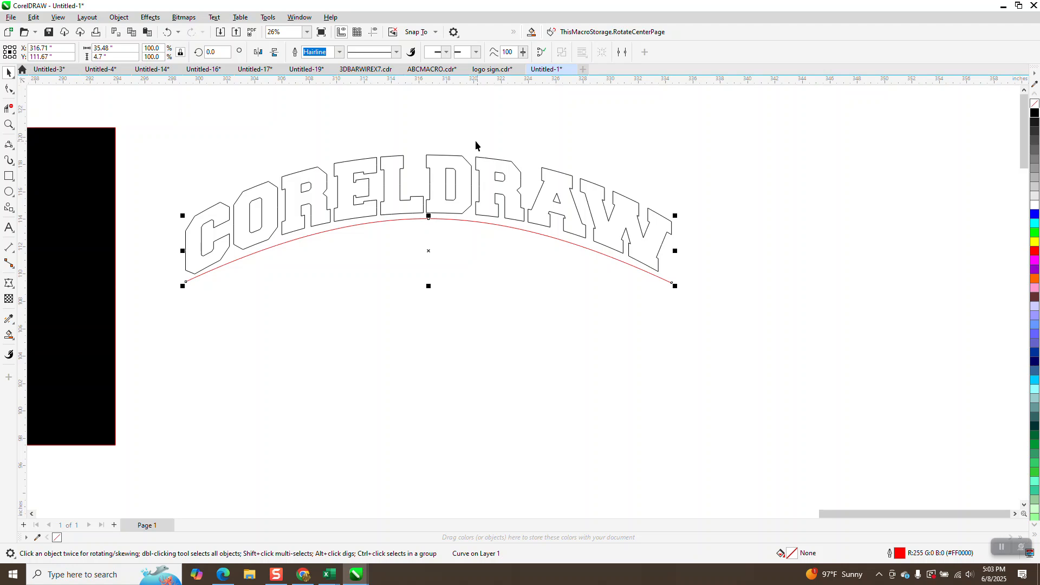
left_click(8, 125)
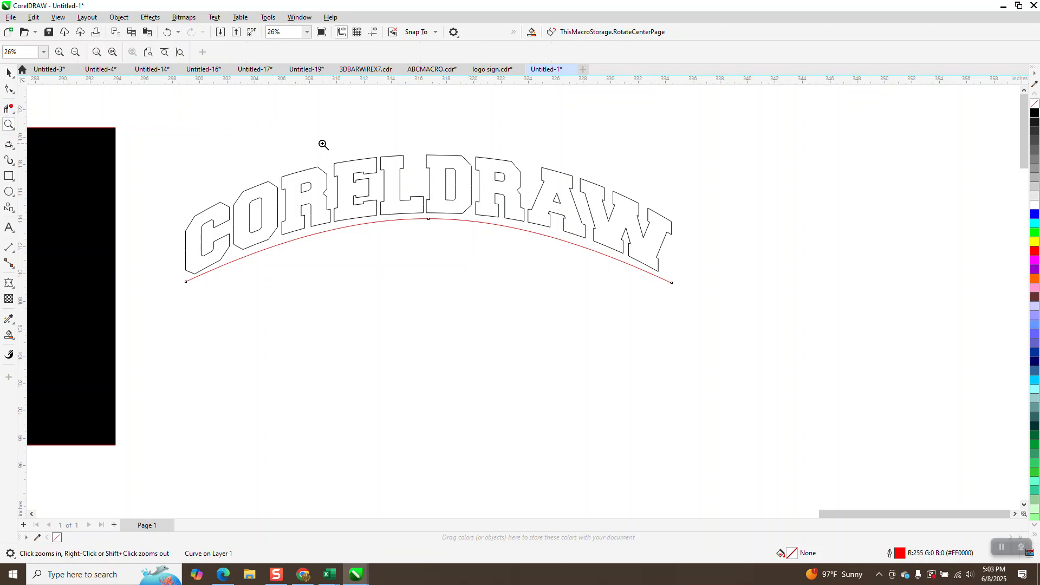
left_click(13, 214)
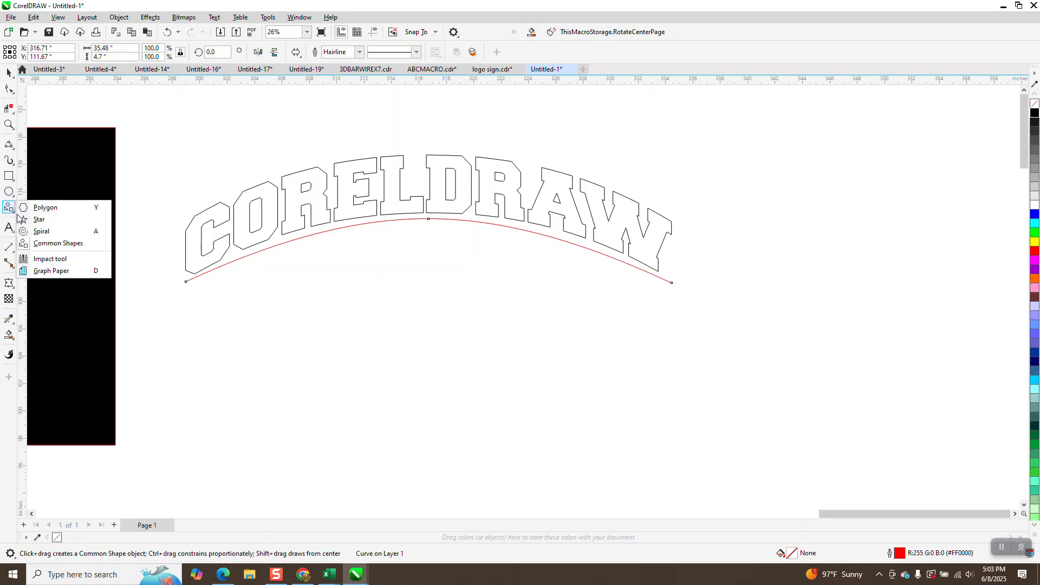
left_click(9, 247)
Step: Measure the height above the arc with a parallel dimension, then delete it
left_click(34, 248)
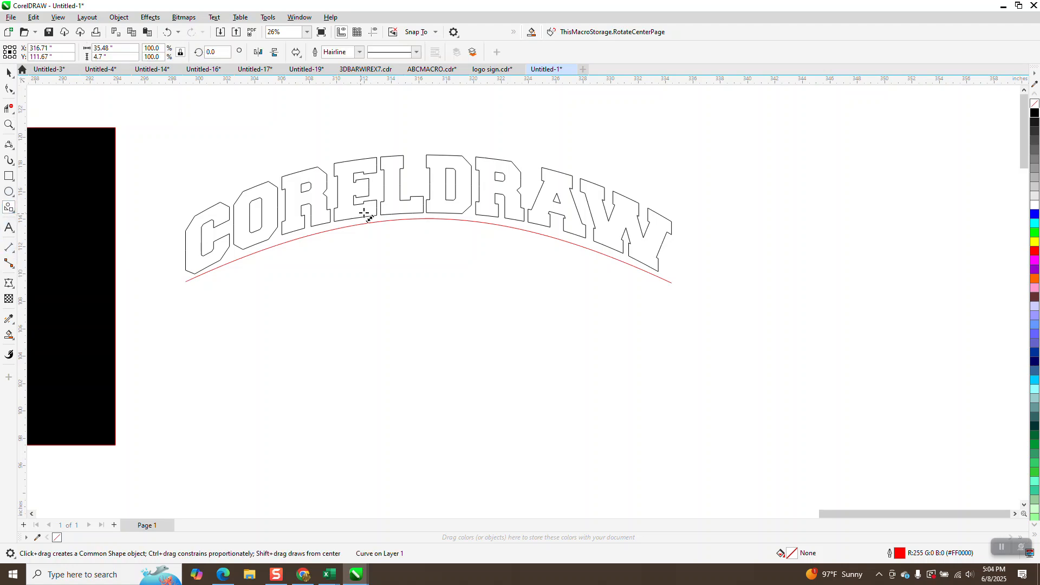
mouse_move(424, 218)
left_mouse_down()
mouse_move(437, 158)
mouse_move(423, 148)
left_mouse_up()
left_click(423, 148)
key("Delete")
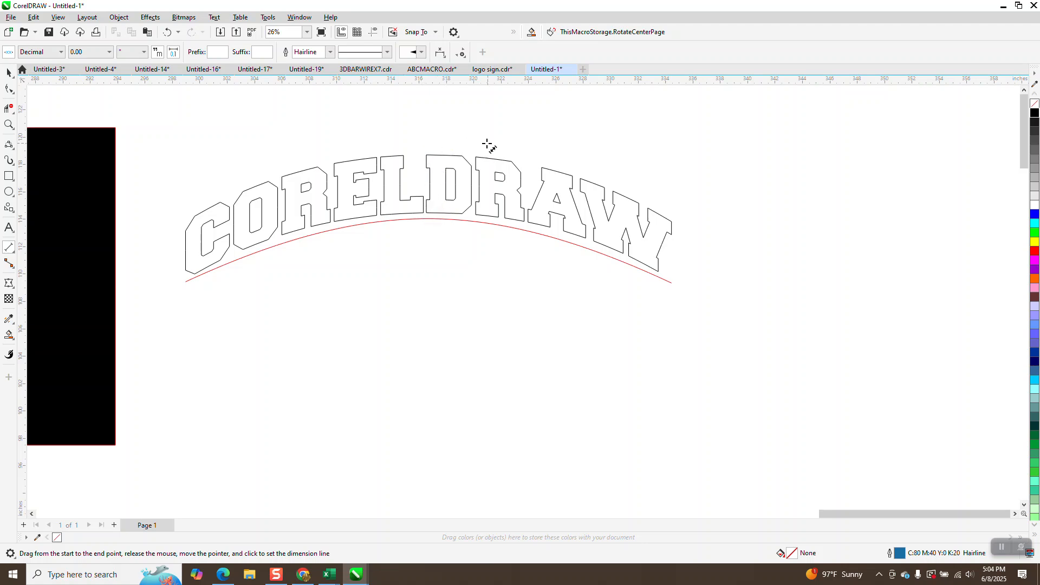
left_click(8, 72)
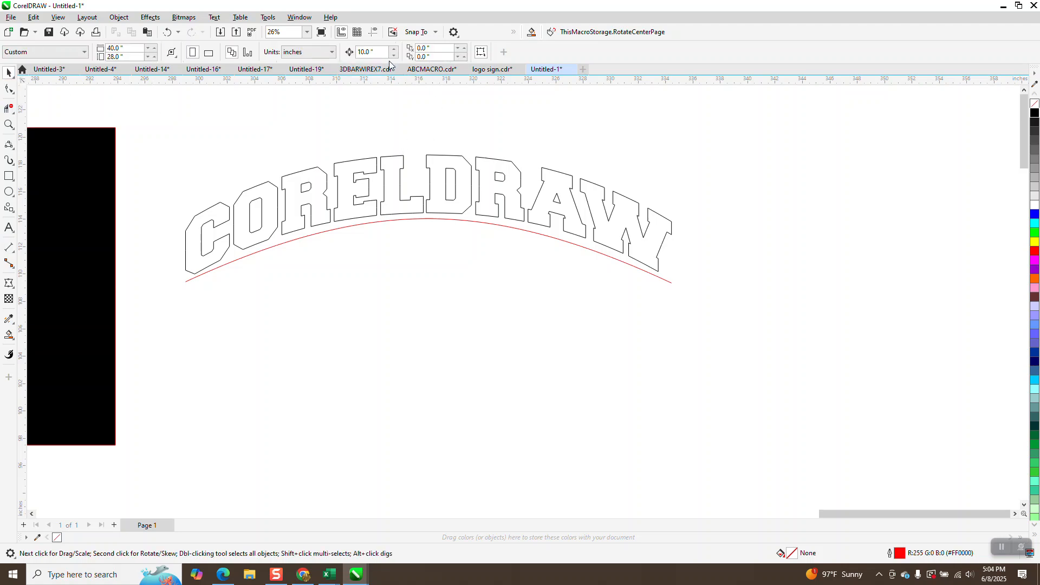
Step: Set the nudge distance to 5.21 in, duplicate the red arc and nudge the copy below the original
left_click(382, 52)
type("5.21")
key("Return")
left_click(435, 218)
key("KP_Add")
key("Up")
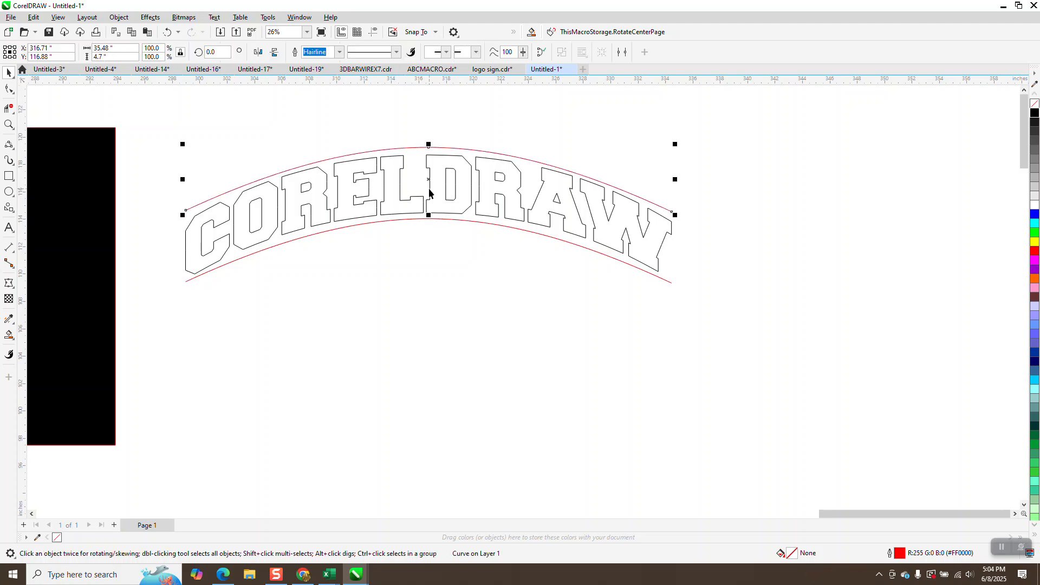
left_click(396, 164)
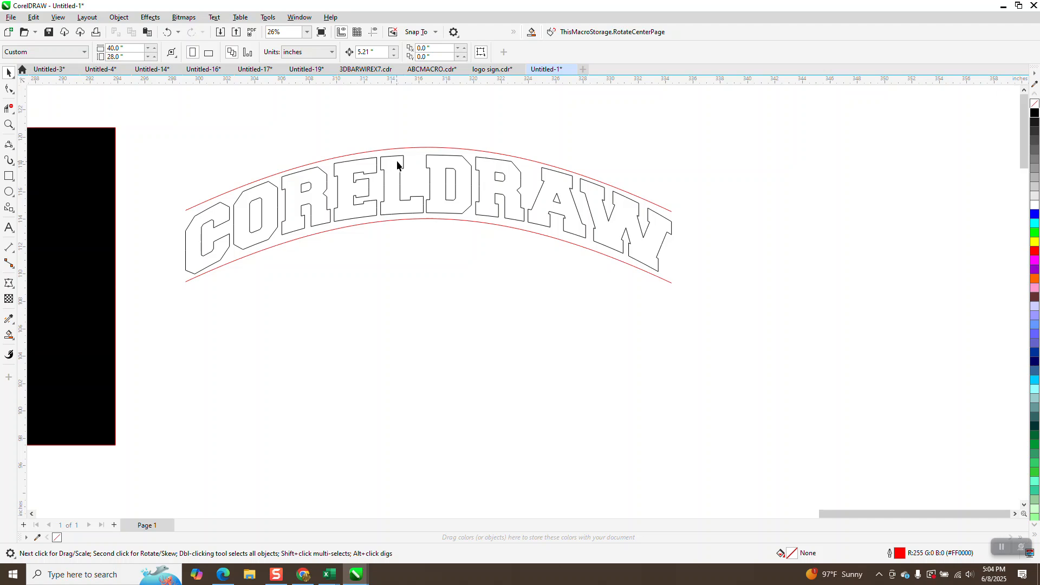
left_click(401, 162)
key("Down")
key("Down")
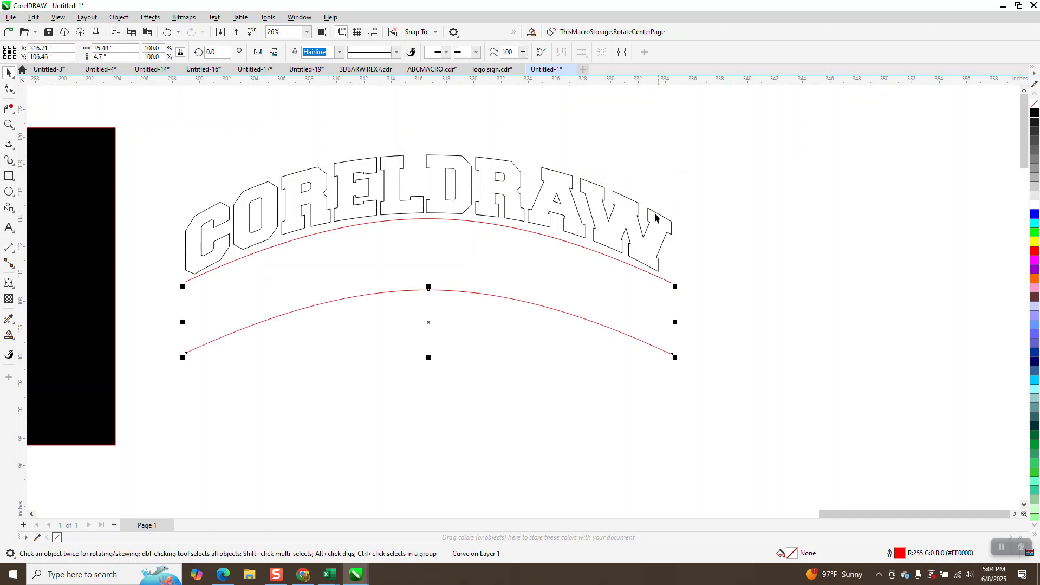
left_click(433, 173)
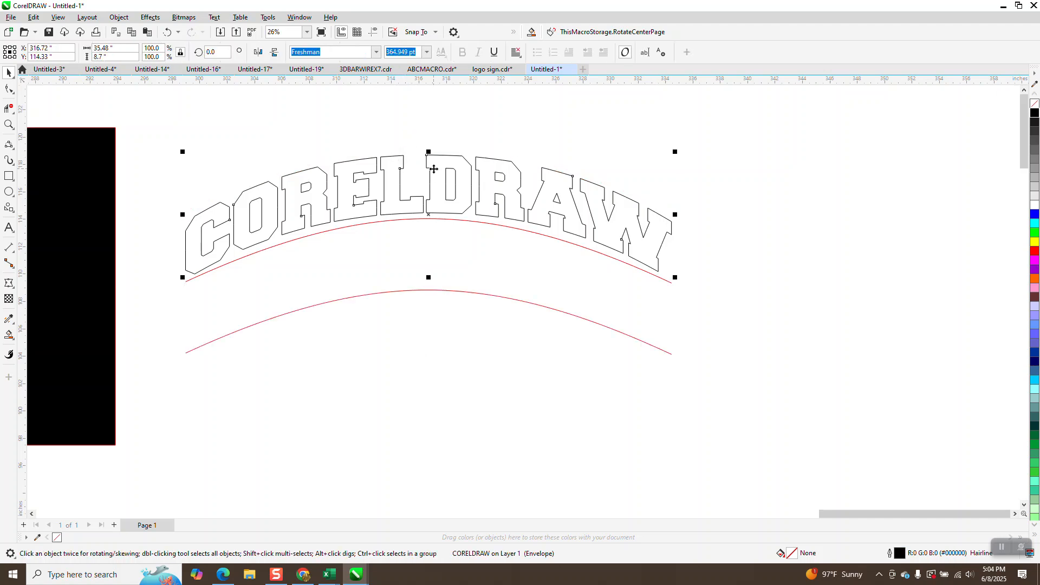
Step: Nudge the lettering down, give both arcs a 0.1 in outline, and make the lower arc yellow
key("Down")
key("Down")
key("Down")
key("Down")
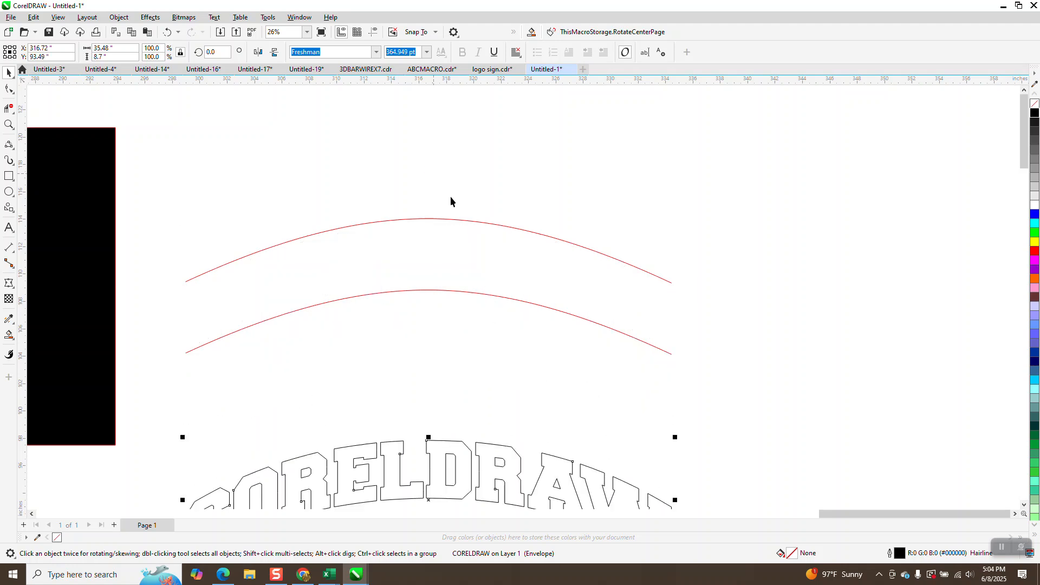
left_click_drag(135, 157, 915, 474)
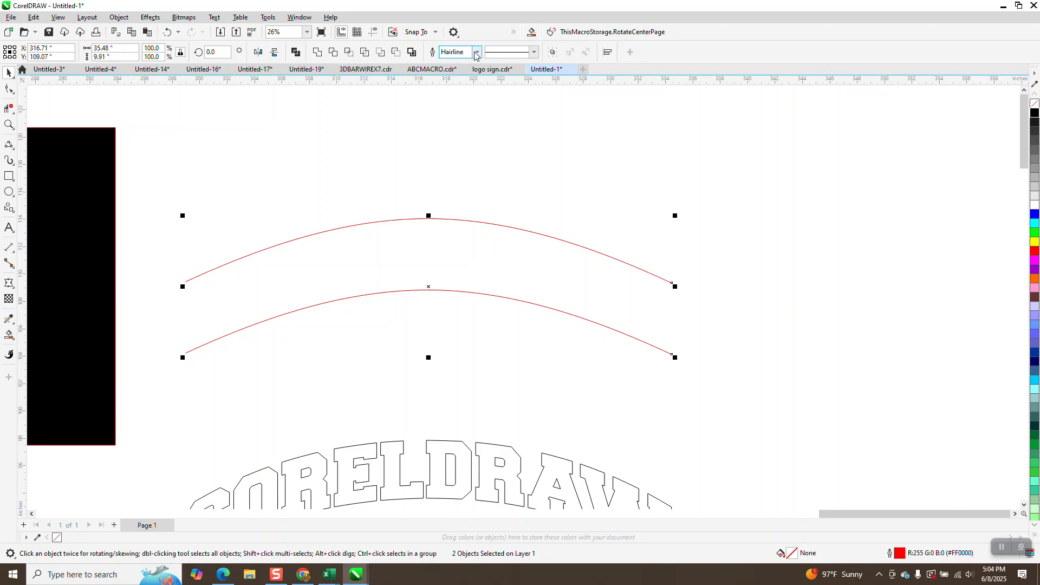
left_click(476, 52)
left_click(455, 153)
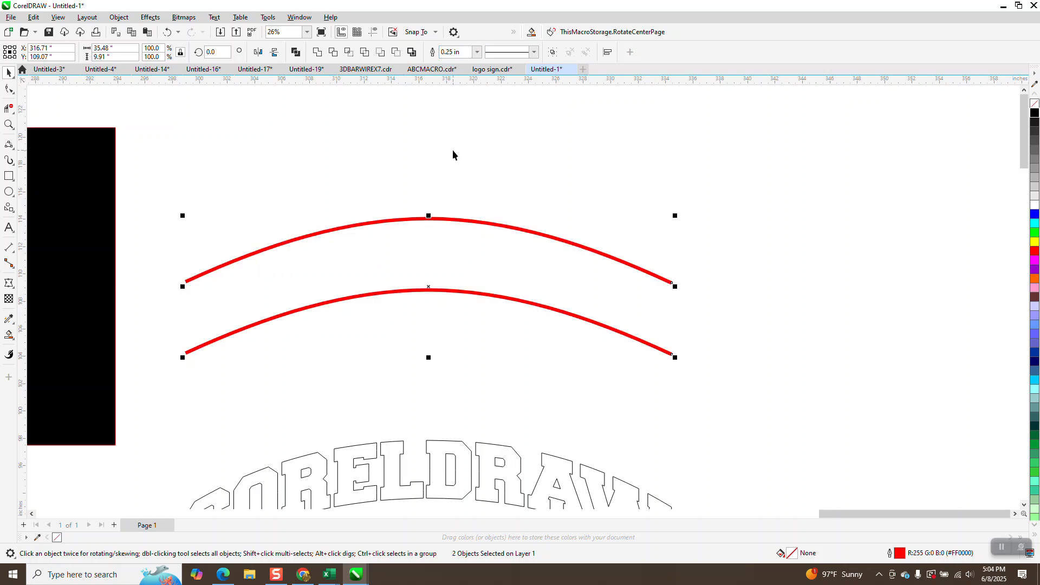
left_click(475, 52)
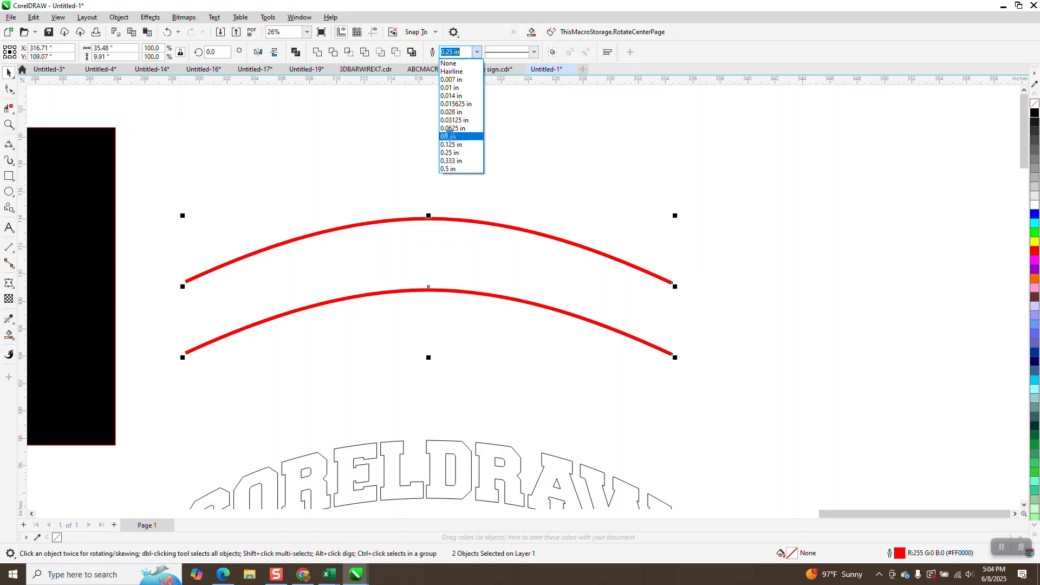
left_click(449, 136)
left_click(479, 164)
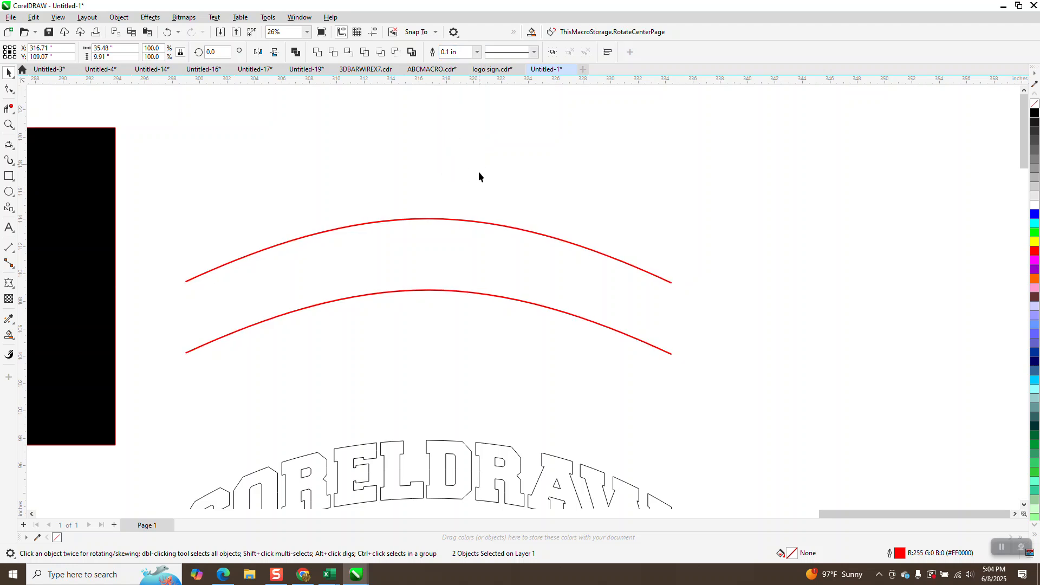
left_click(468, 293)
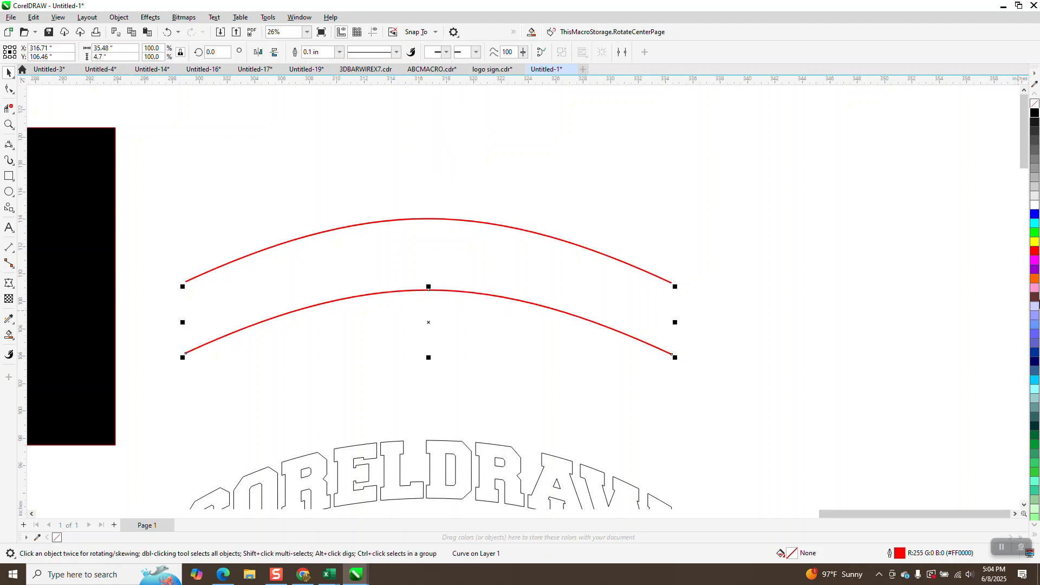
left_click(1035, 243)
Step: Copy the red-yellow arc pair, move the copy upward, and select the lower pair
scroll(249, 260, "down", 1)
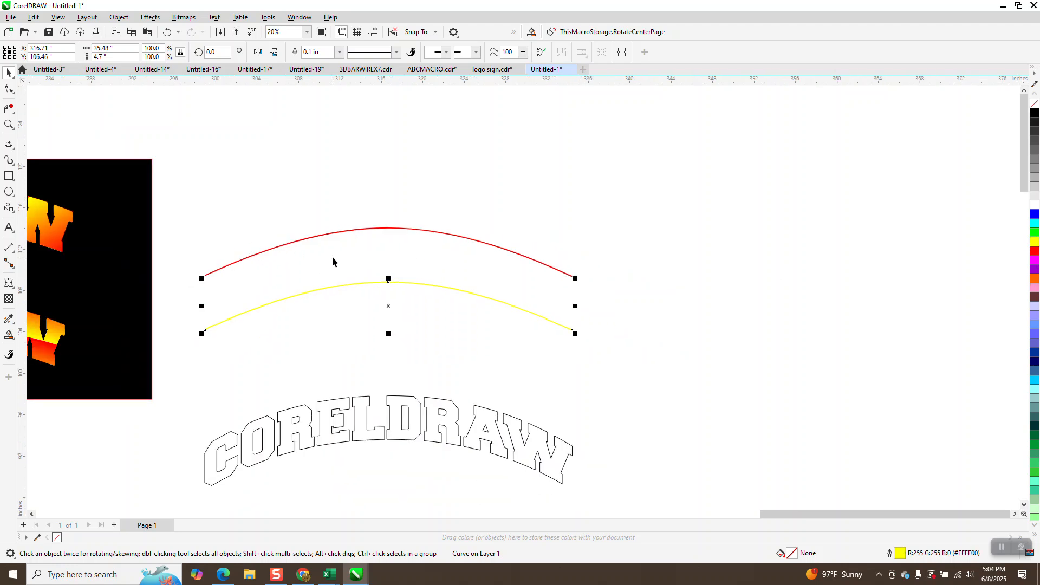
scroll(334, 260, "down", 1)
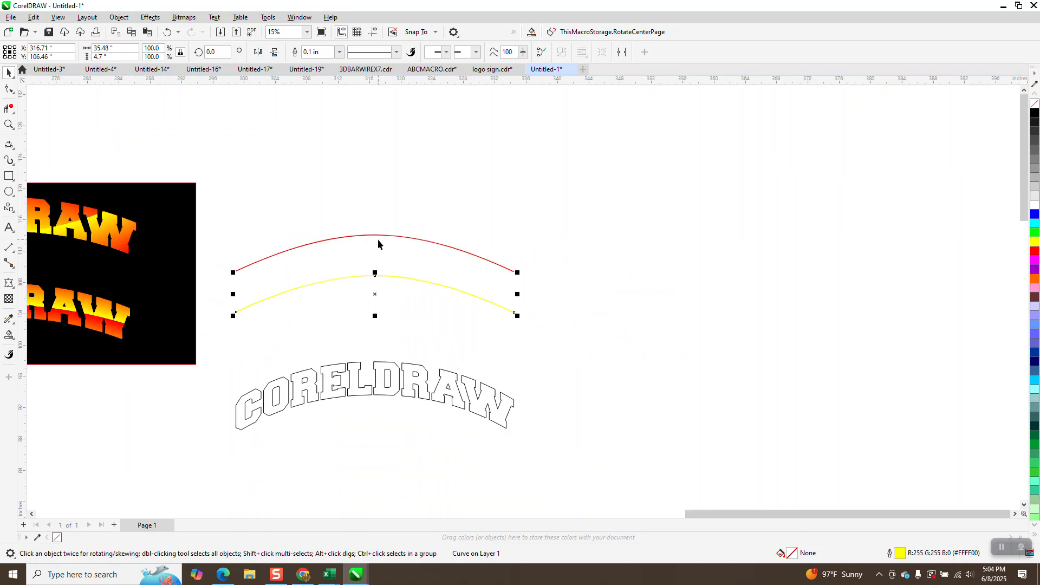
left_click_drag(215, 220, 613, 325)
key("ctrl+c")
key("ctrl+v")
key("shift+Up")
key("shift+Up")
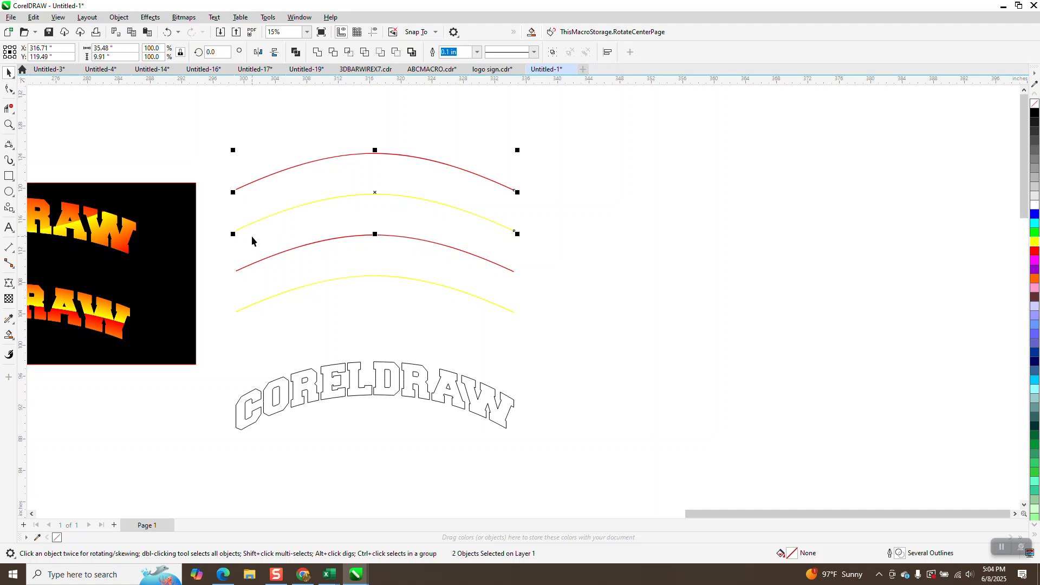
left_click(377, 204)
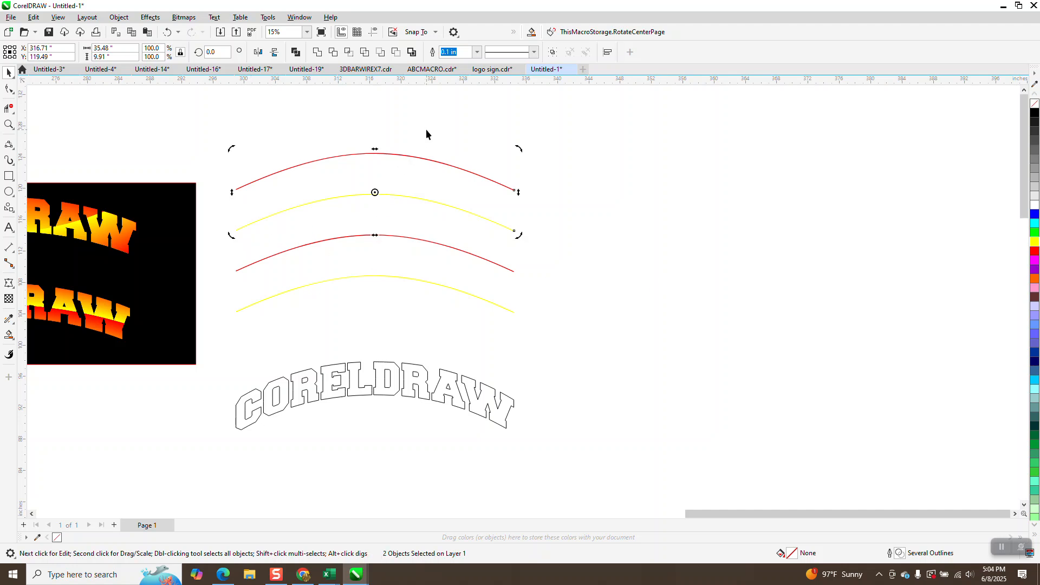
left_click_drag(539, 338, 549, 334)
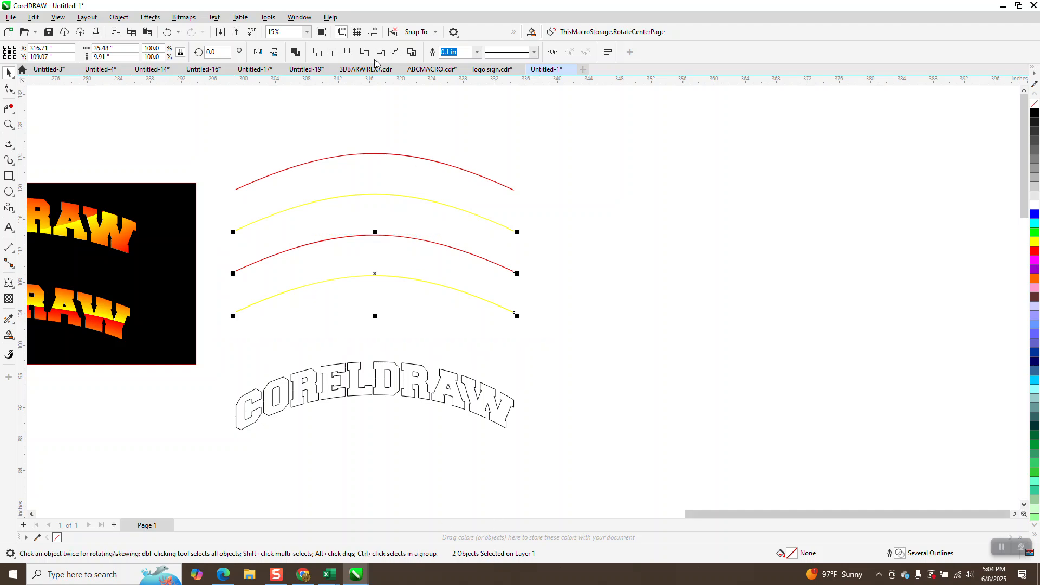
Step: Blend the lower red and yellow arcs using the Blend docker
left_click(152, 17)
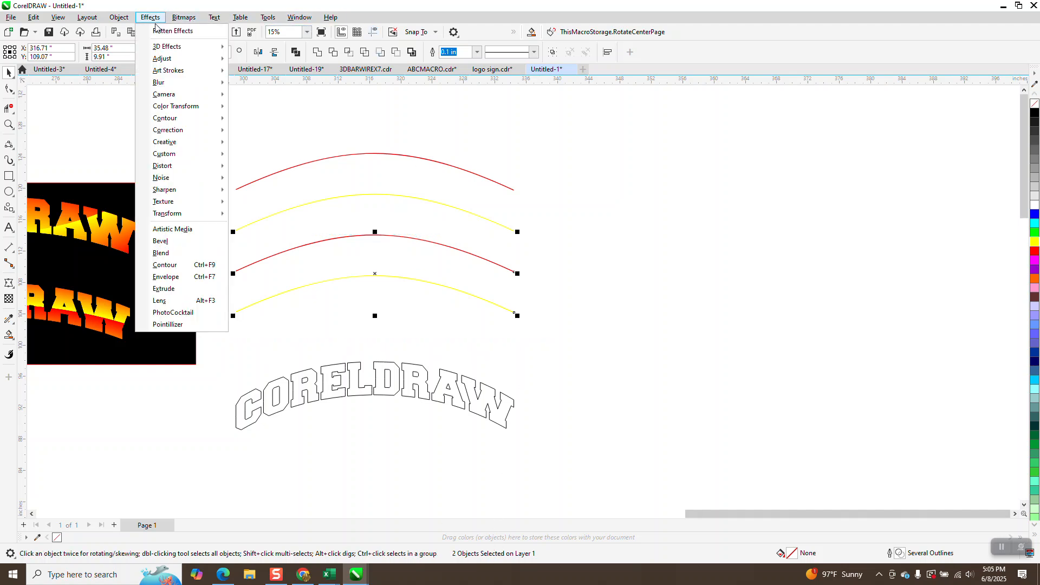
left_click(161, 253)
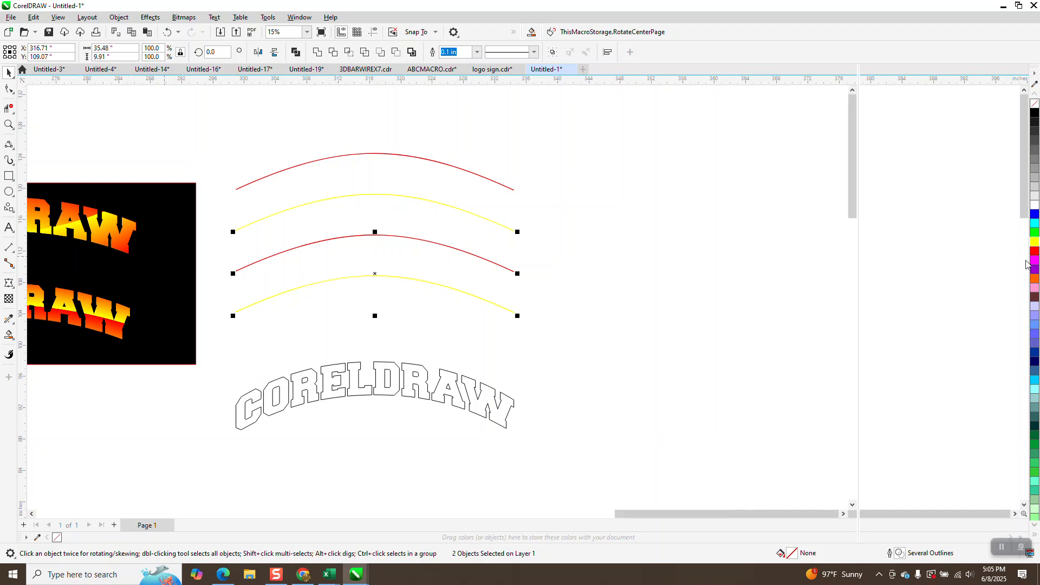
left_click(994, 293)
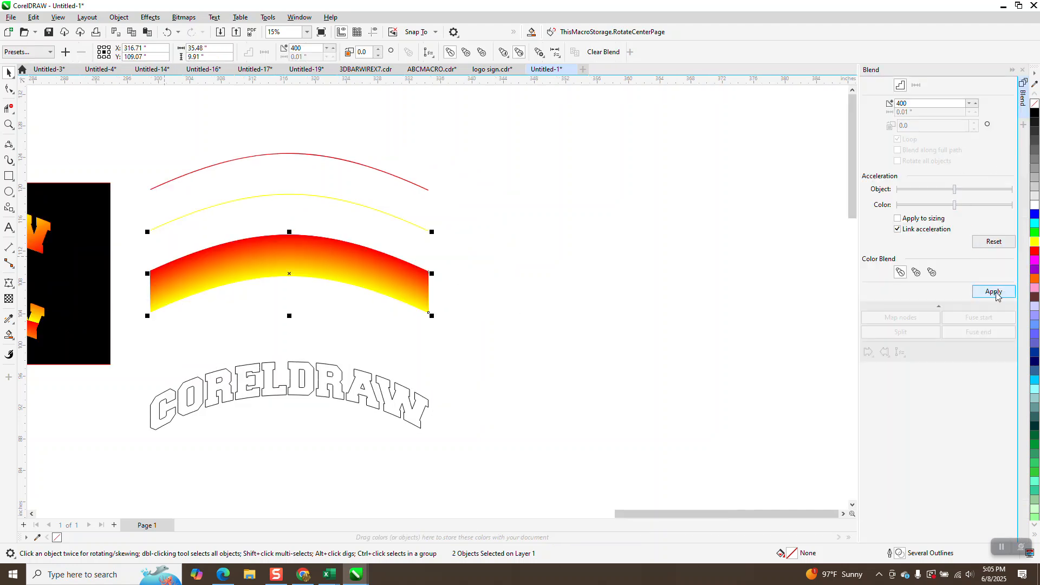
Step: Move the upper yellow curve onto its red curve, blend them in 400 steps, and nudge the blend down
left_click(529, 151)
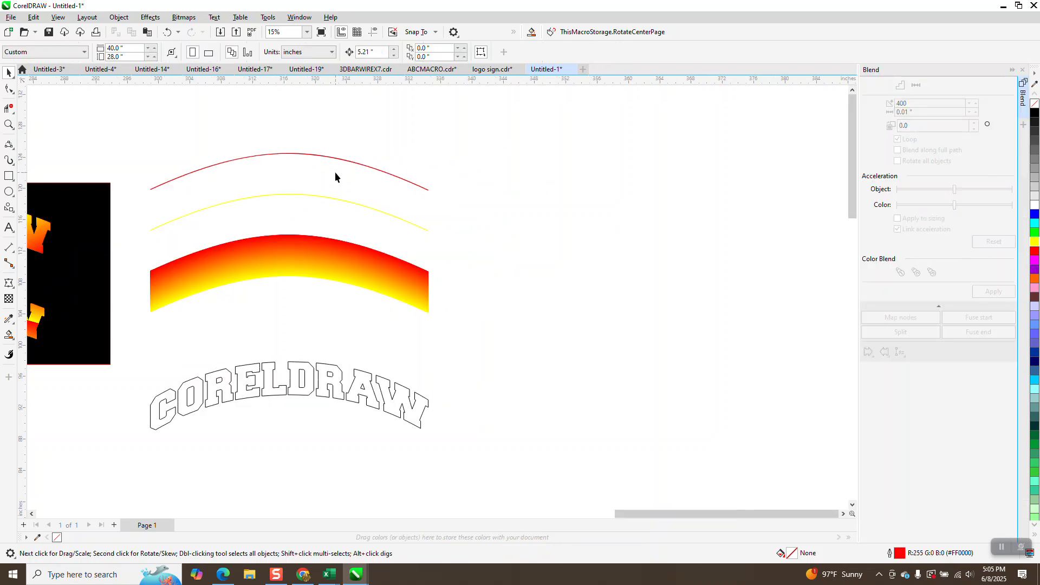
left_click(299, 194)
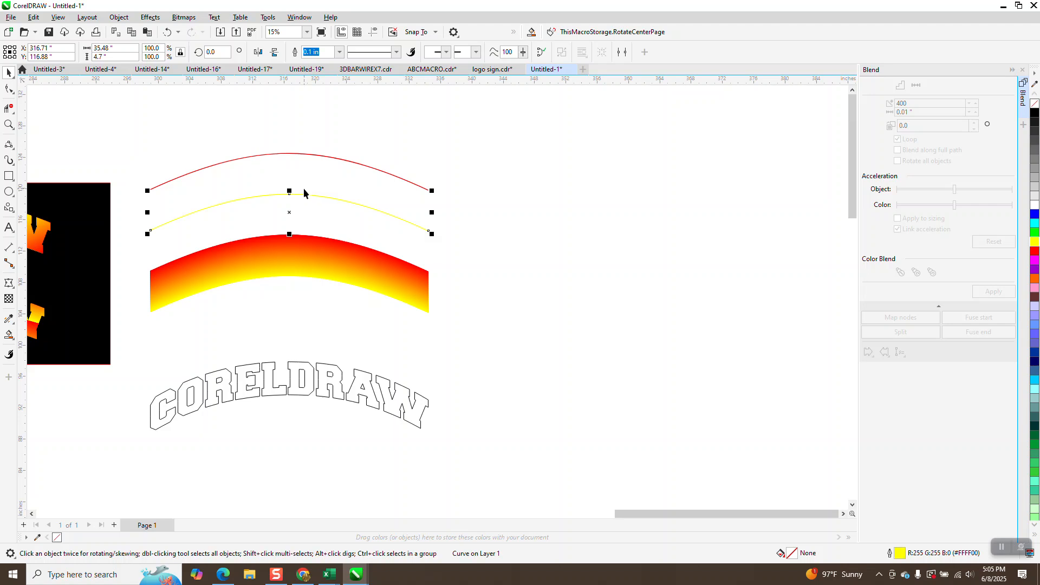
key("Up")
key("Up")
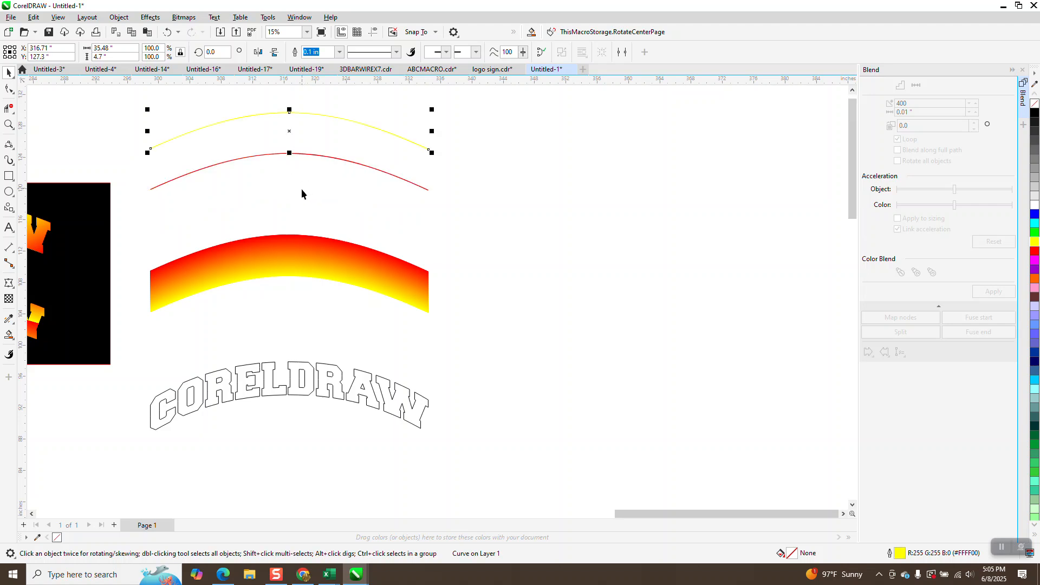
scroll(305, 187, "down", 1)
left_click_drag(150, 112, 456, 212)
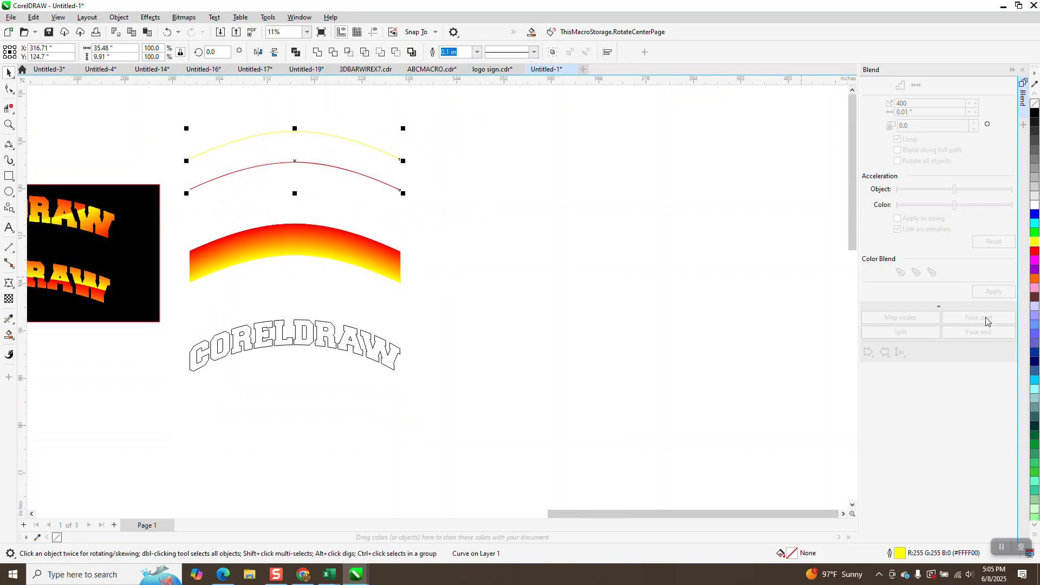
left_click(993, 295)
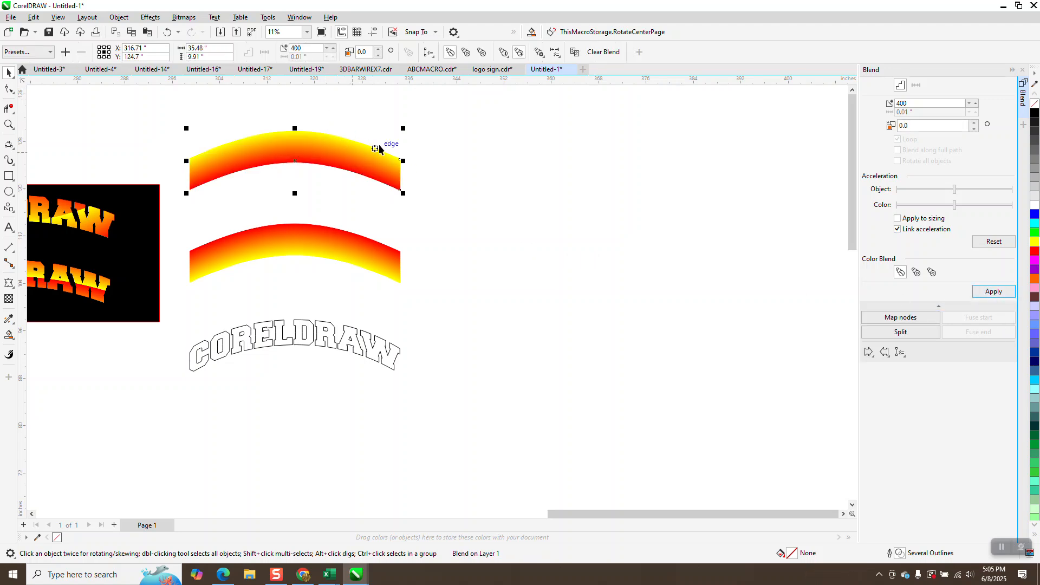
key("Tab")
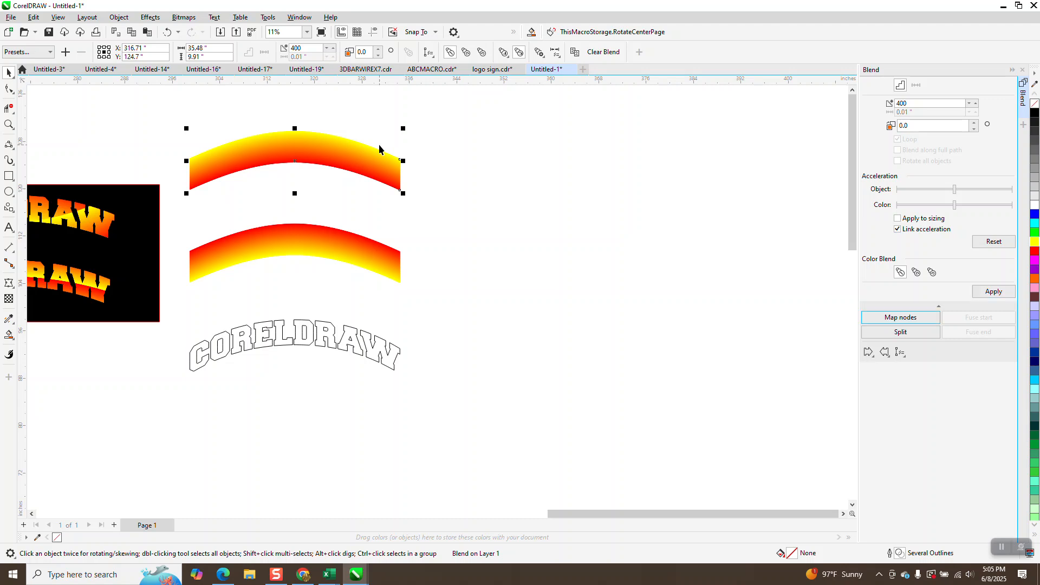
left_click(519, 161)
left_click(292, 154)
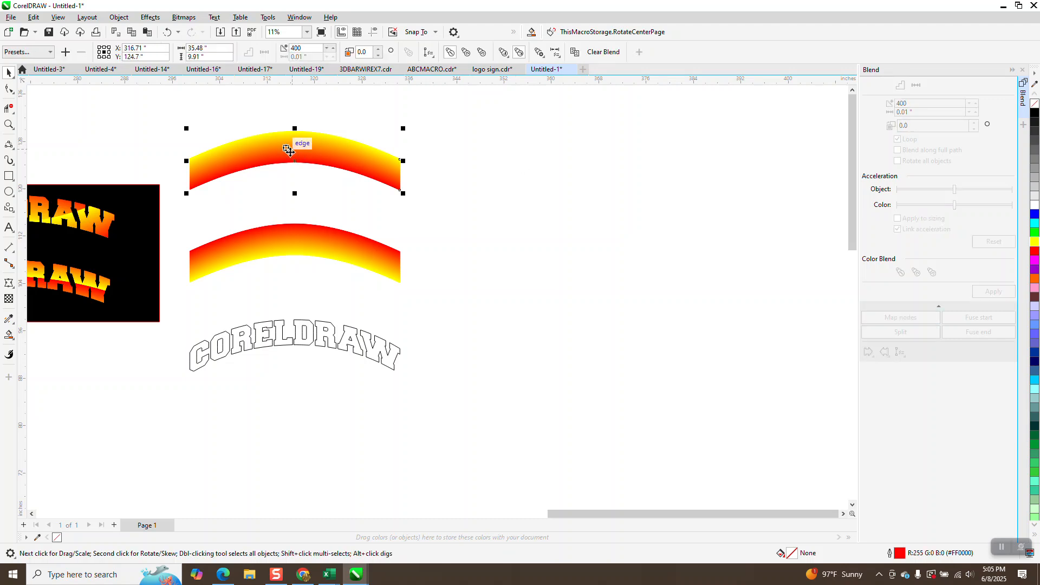
key("Down")
key("Down")
key("Down")
key("Down")
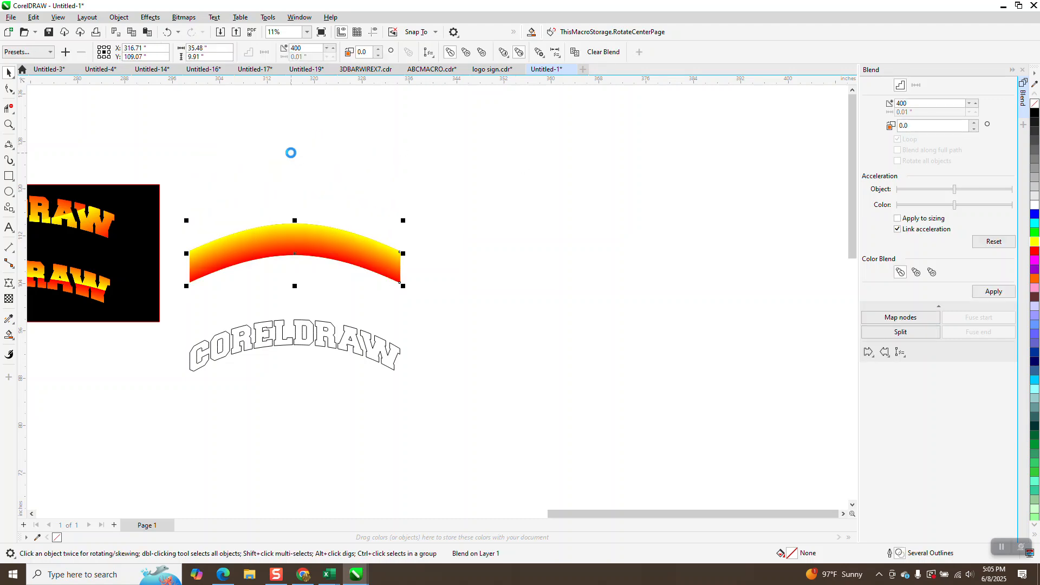
Step: Select all six blend objects and apply Break Apart
left_click(7, 125)
left_click_drag(170, 242, 465, 320)
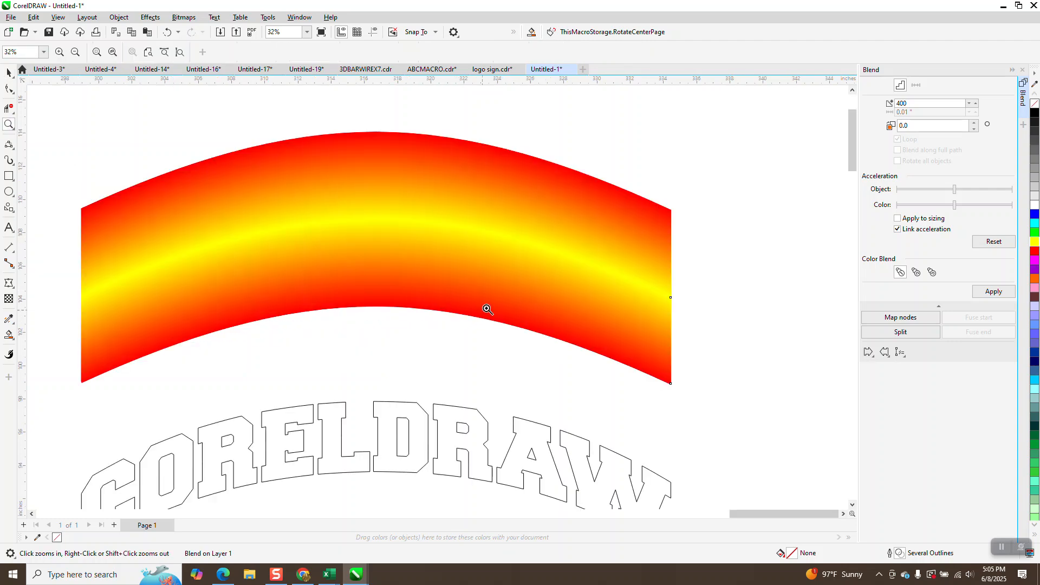
right_click(482, 312)
left_click(7, 72)
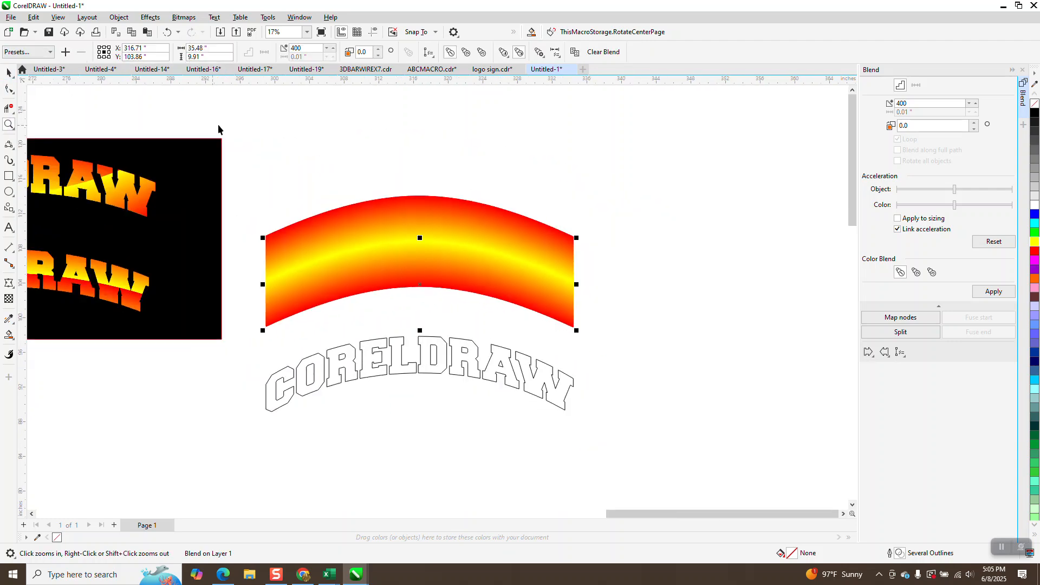
right_click(218, 128)
key("space")
left_click_drag(243, 143, 505, 276)
left_click(127, 21)
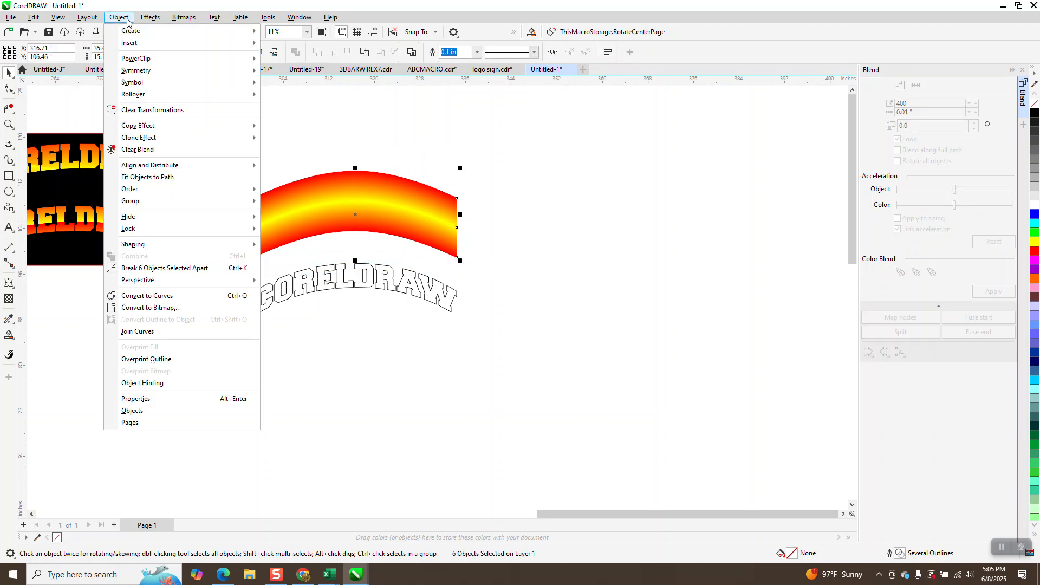
left_click(183, 269)
Step: Select all the broken-apart arch pieces and group them into one object
left_click(259, 157)
left_click_drag(235, 148, 237, 190)
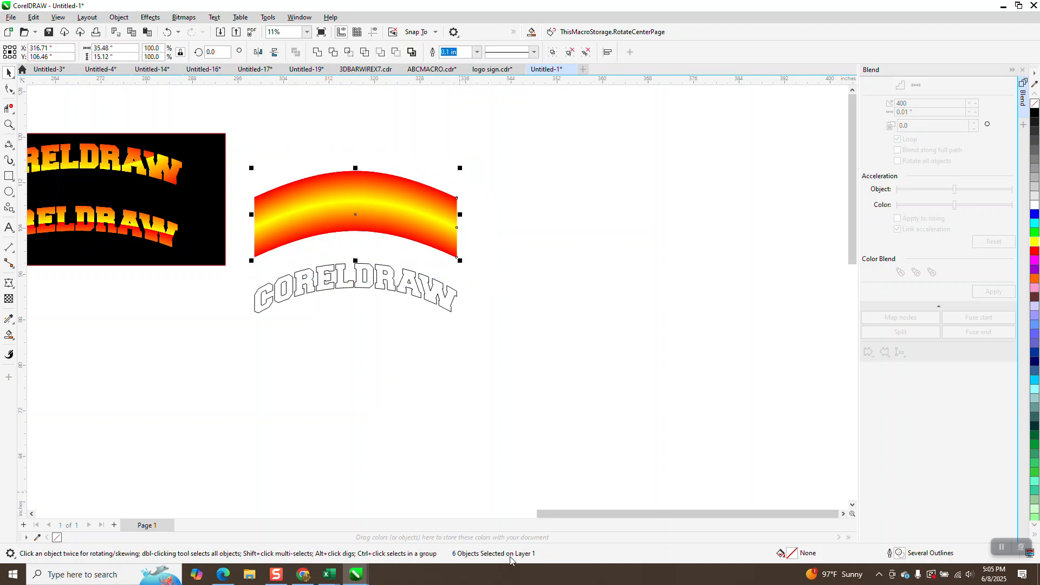
left_click(118, 17)
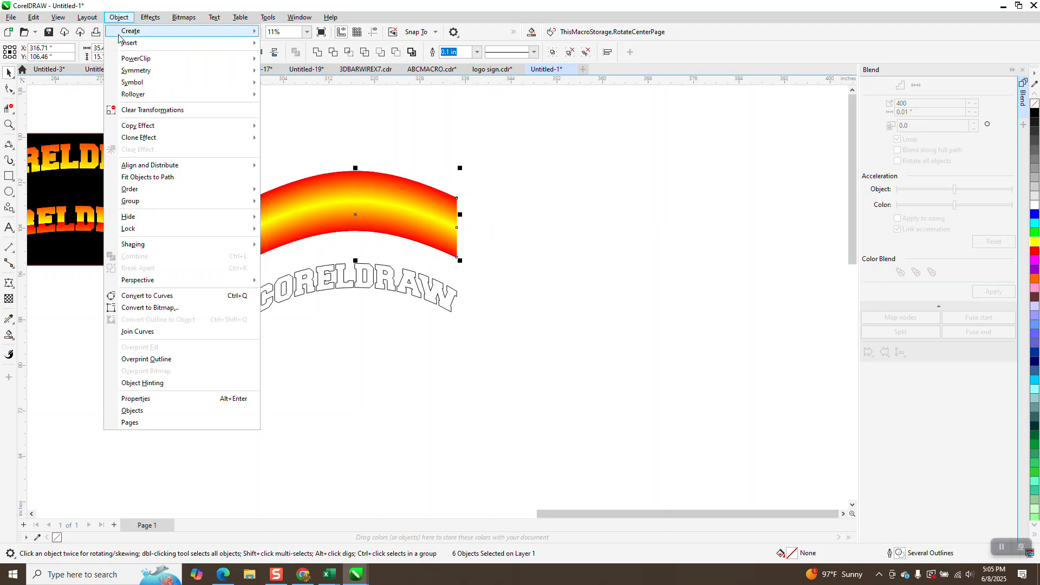
mouse_move(187, 202)
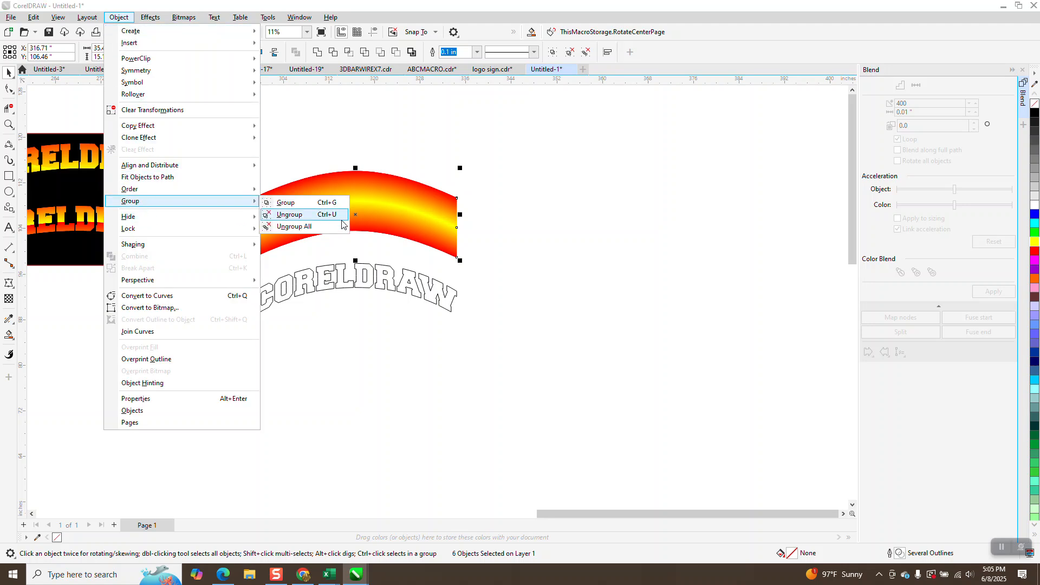
left_click(295, 209)
left_click(365, 275)
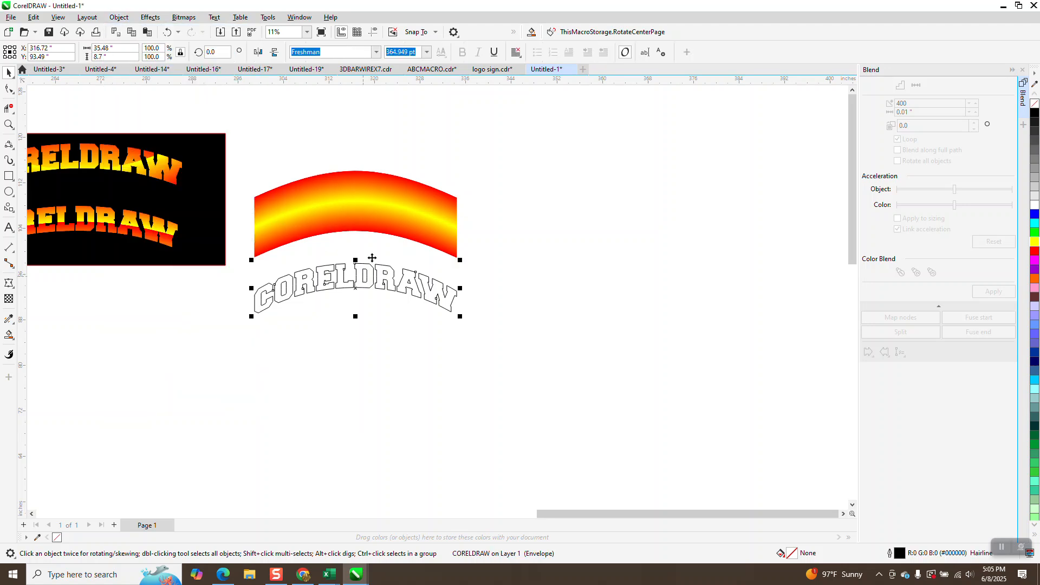
Step: Nudge the CORELDRAW lettering up onto the arch and bring it to the front of the page
key("Up")
key("Up")
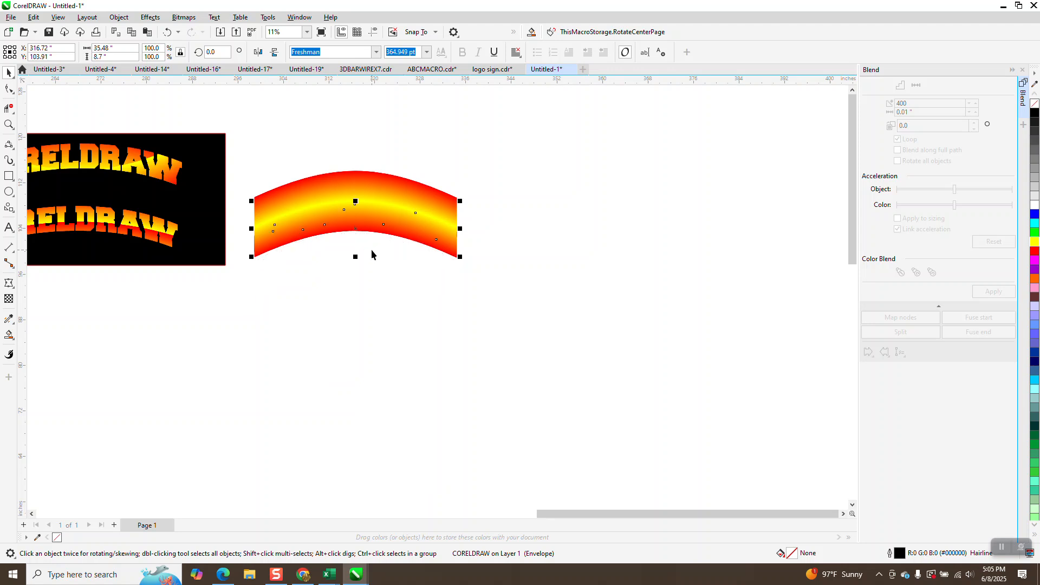
left_click(119, 17)
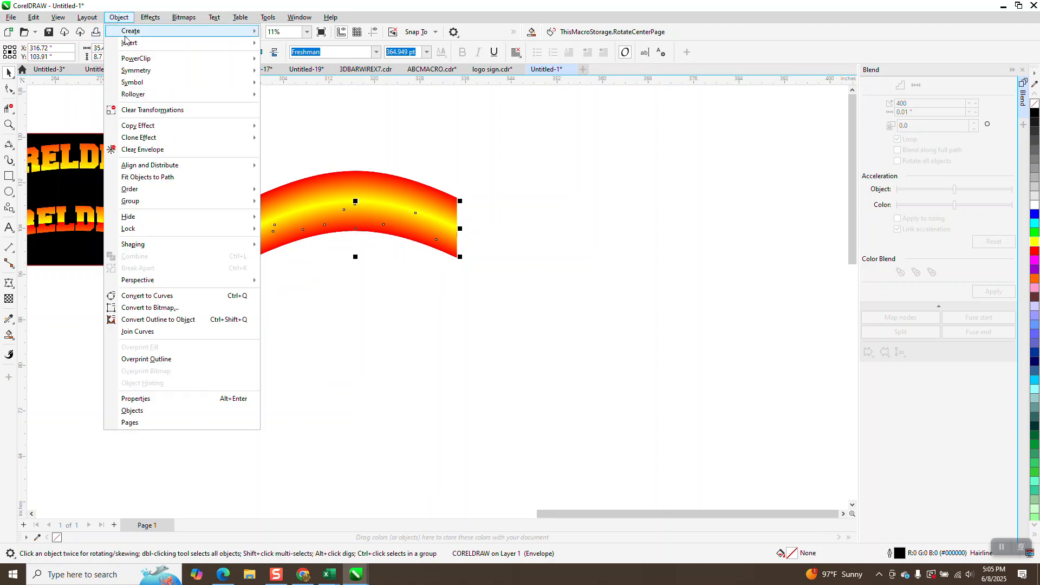
mouse_move(138, 189)
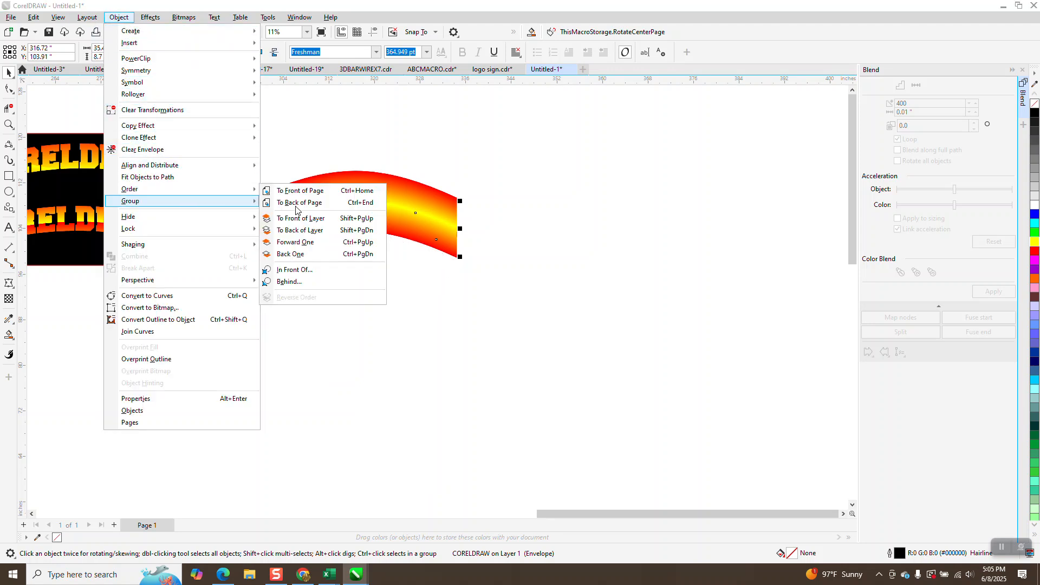
left_click(330, 191)
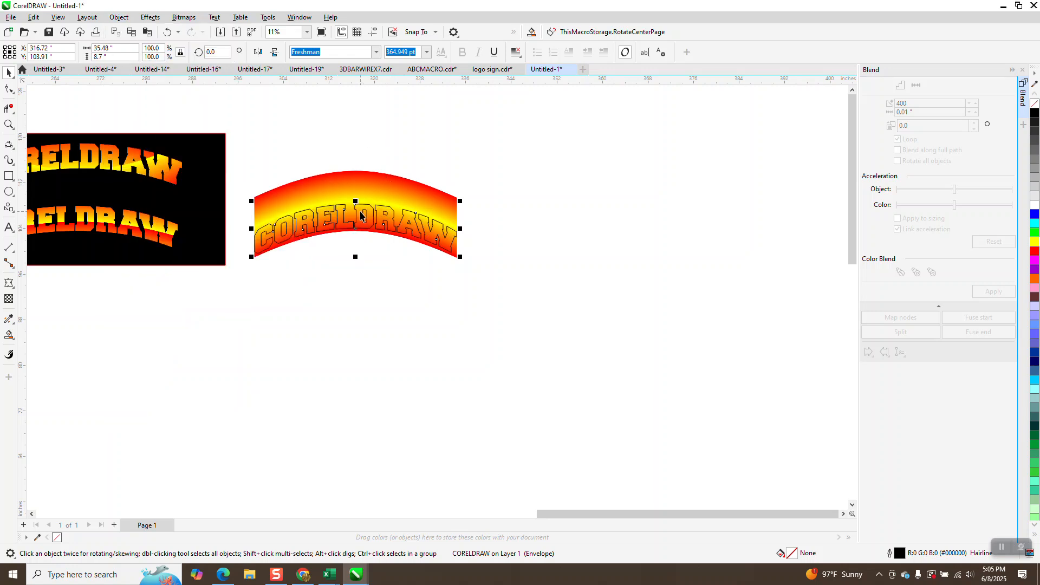
left_click_drag(360, 226, 359, 211)
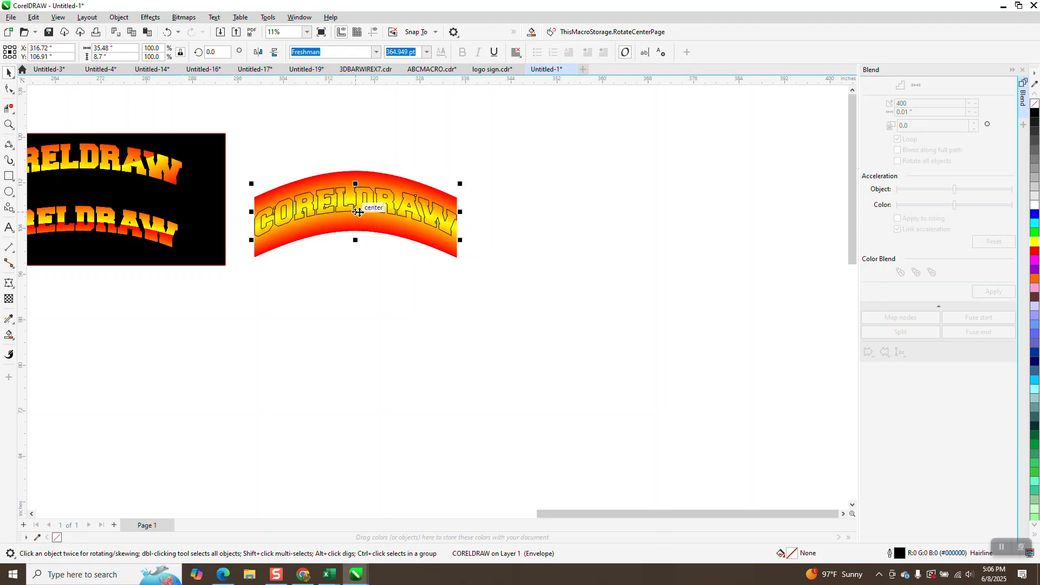
Step: Flatten the arch group to 66% height and 103.5% width behind the lettering
left_click(359, 174)
left_click_drag(356, 168, 357, 178)
left_click_drag(355, 262, 356, 242)
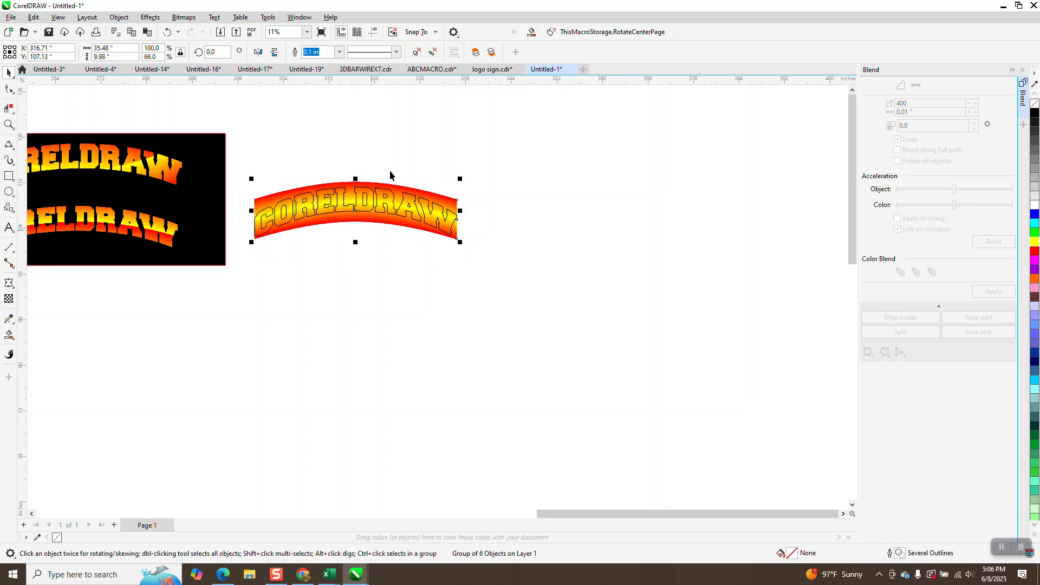
left_click_drag(460, 211, 473, 212)
left_click_drag(251, 210, 241, 211)
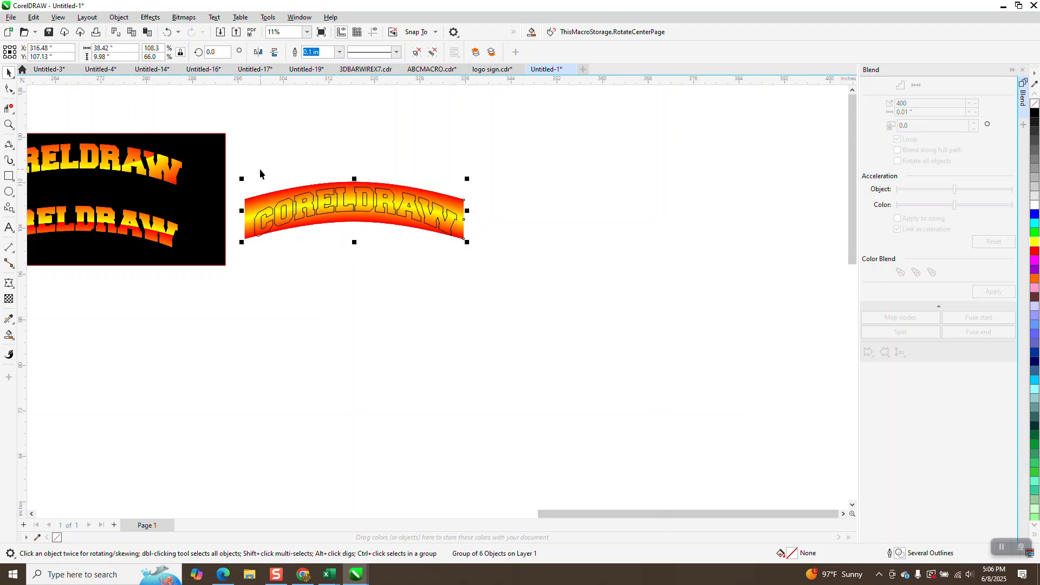
left_click(167, 32)
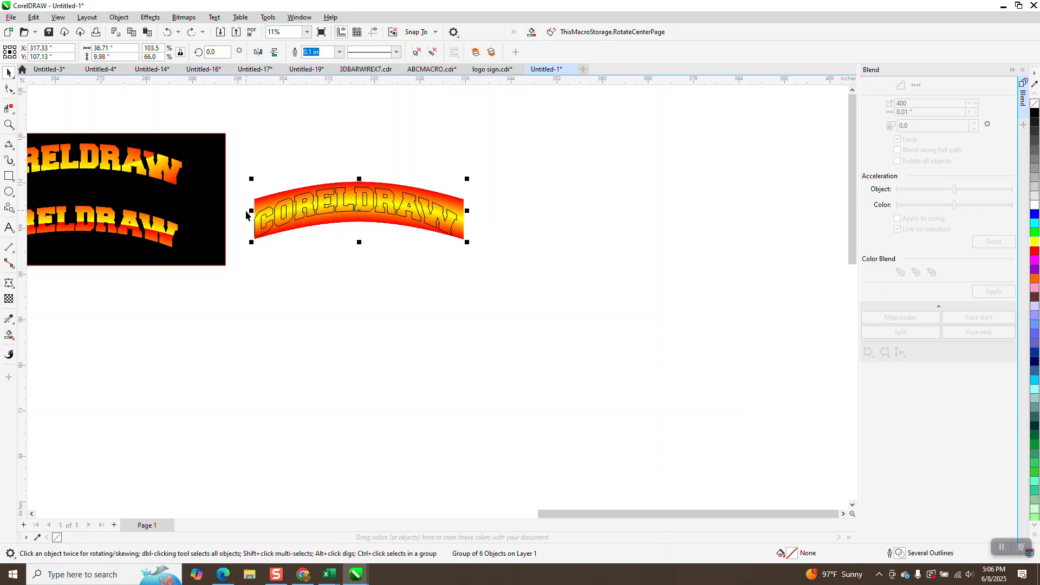
Step: Widen the arch slightly, intersect it with the CORELDRAW text, and nudge the gradient letters below
left_click_drag(251, 210, 246, 210)
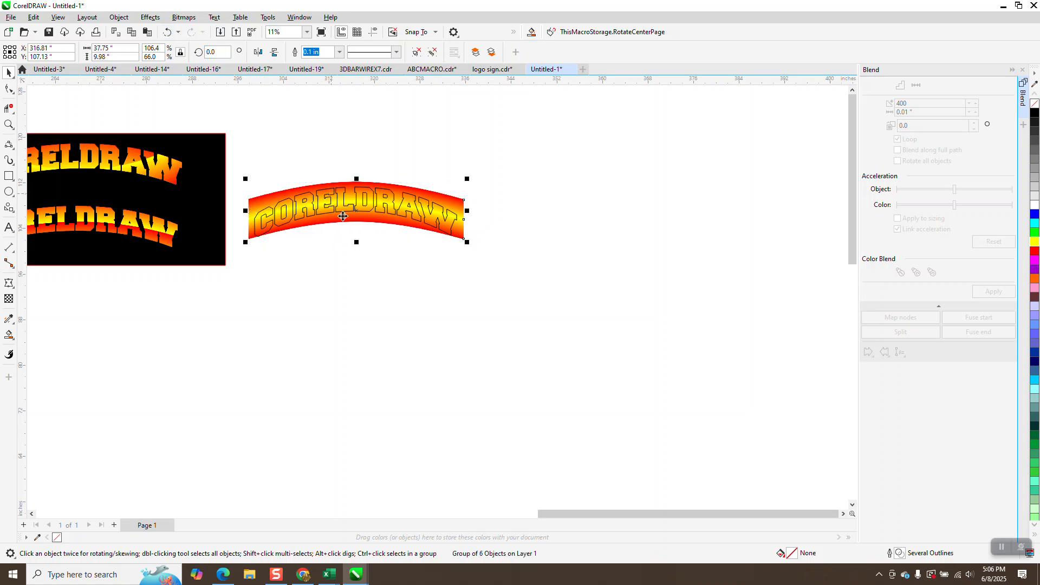
left_click_drag(239, 150, 580, 279)
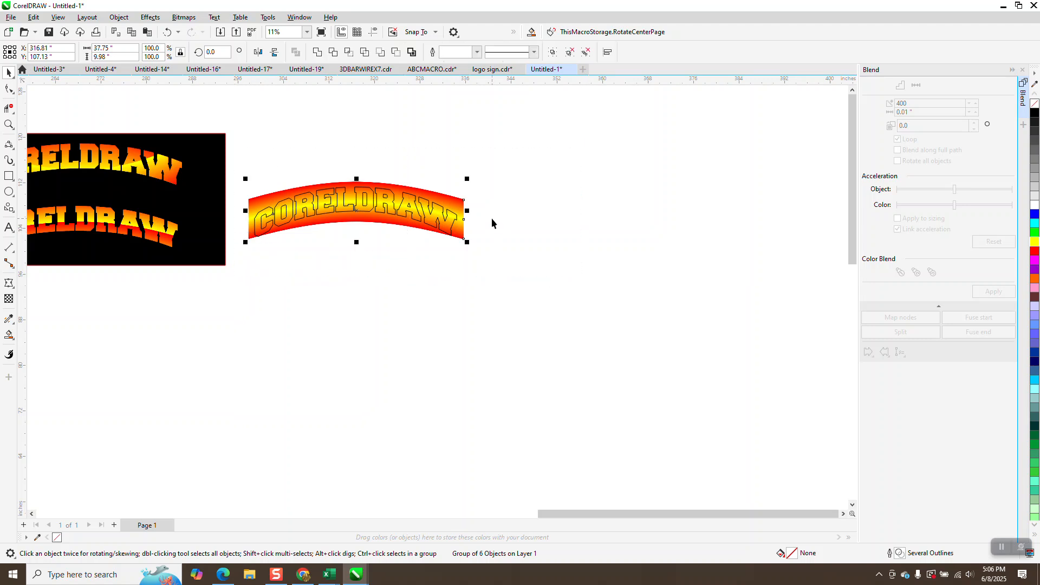
left_click(348, 52)
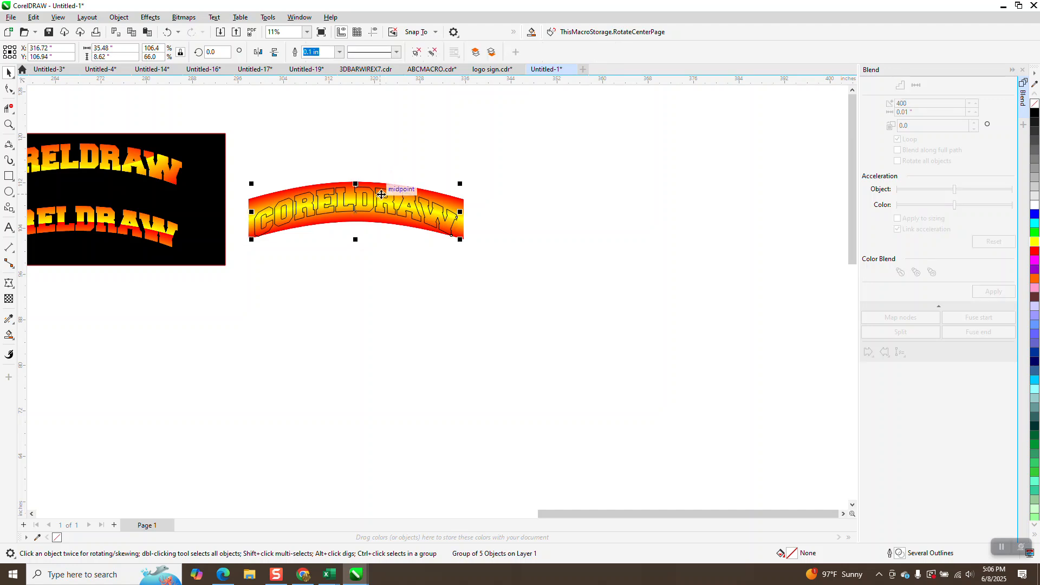
key("Down")
key("Down")
key("Down")
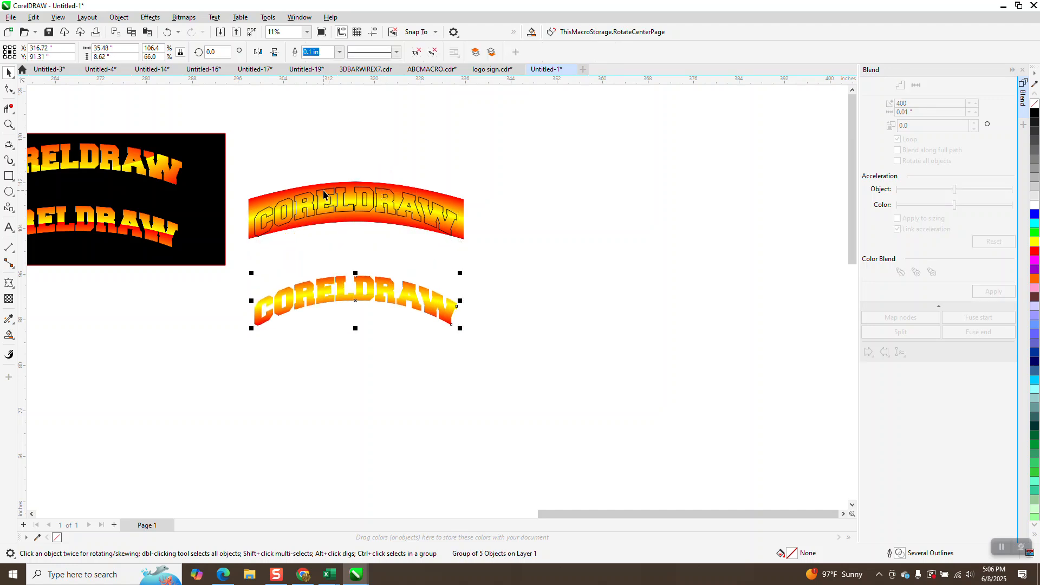
Step: Move the black rectangle behind the lower gradient lettering, zoom in to check, and reselect the lettering
left_click_drag(222, 194, 507, 312)
left_click(9, 124)
left_click_drag(220, 252, 568, 387)
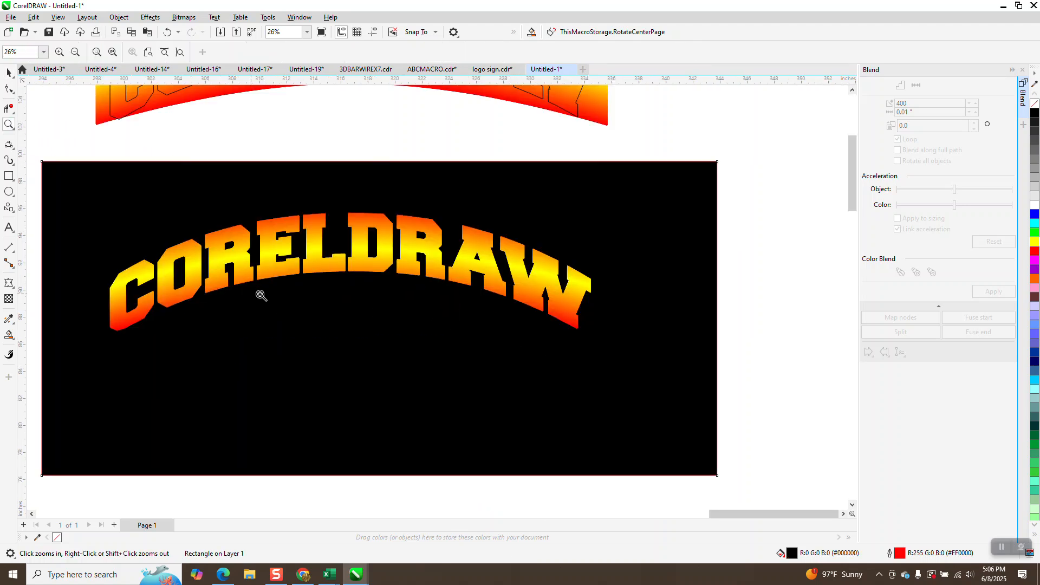
scroll(486, 356, "down", 1)
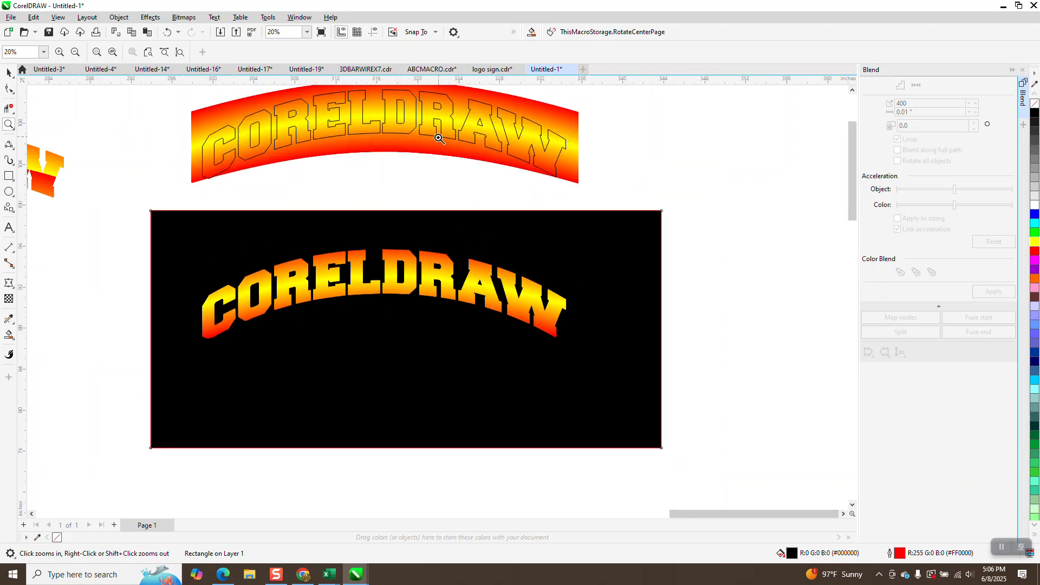
scroll(434, 163, "down", 1)
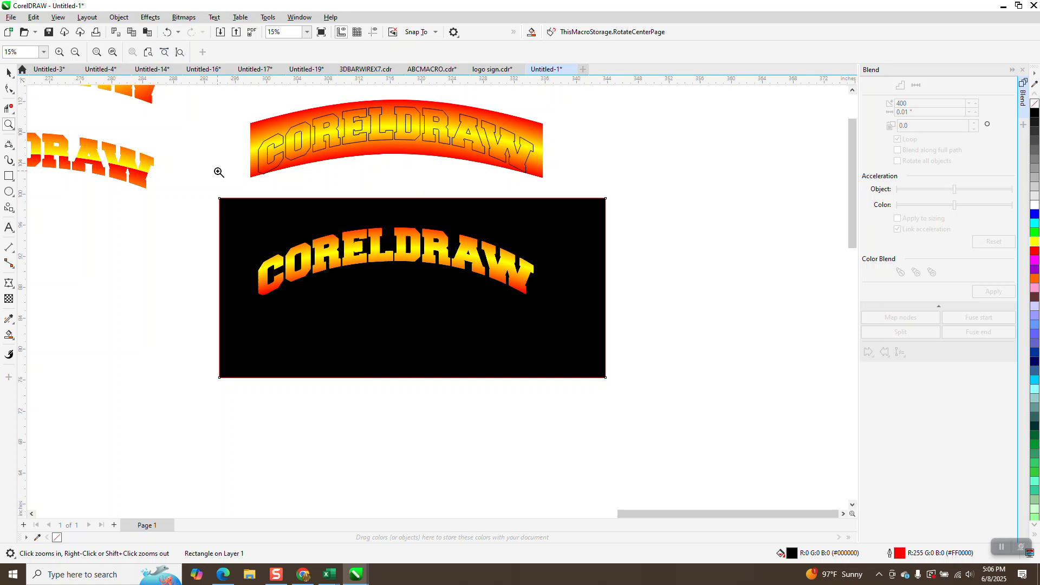
left_click(6, 73)
left_click_drag(209, 193, 664, 368)
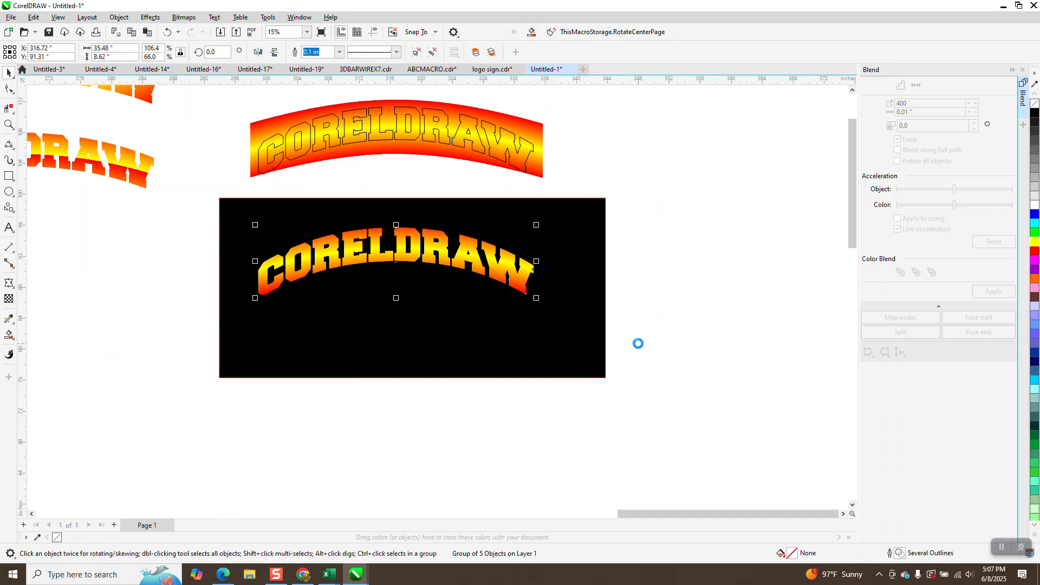
Step: Undo five edits to restore the taller red-yellow arched band
left_click(166, 35)
left_click(167, 34)
left_click(166, 34)
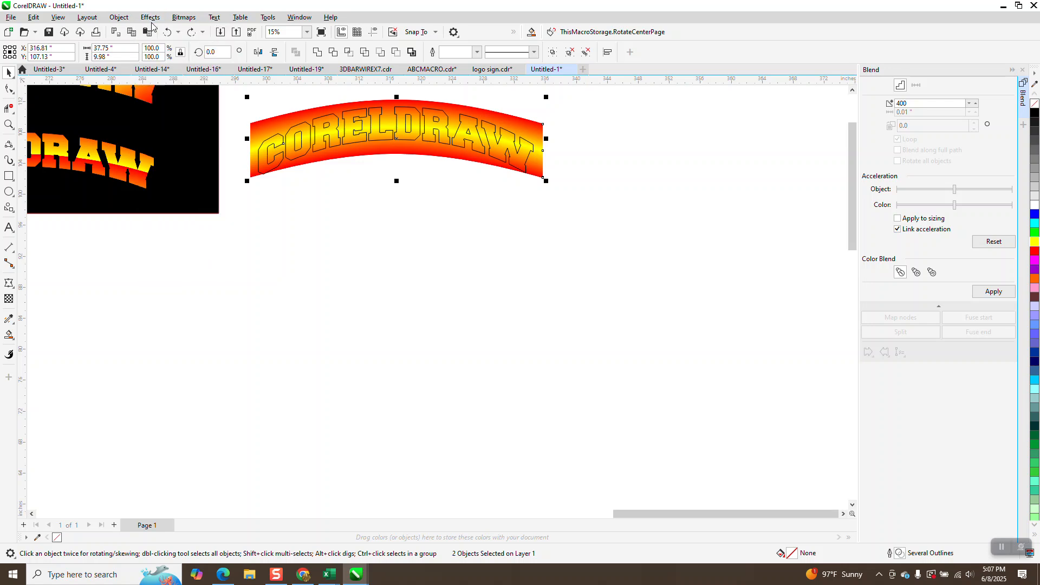
left_click(166, 32)
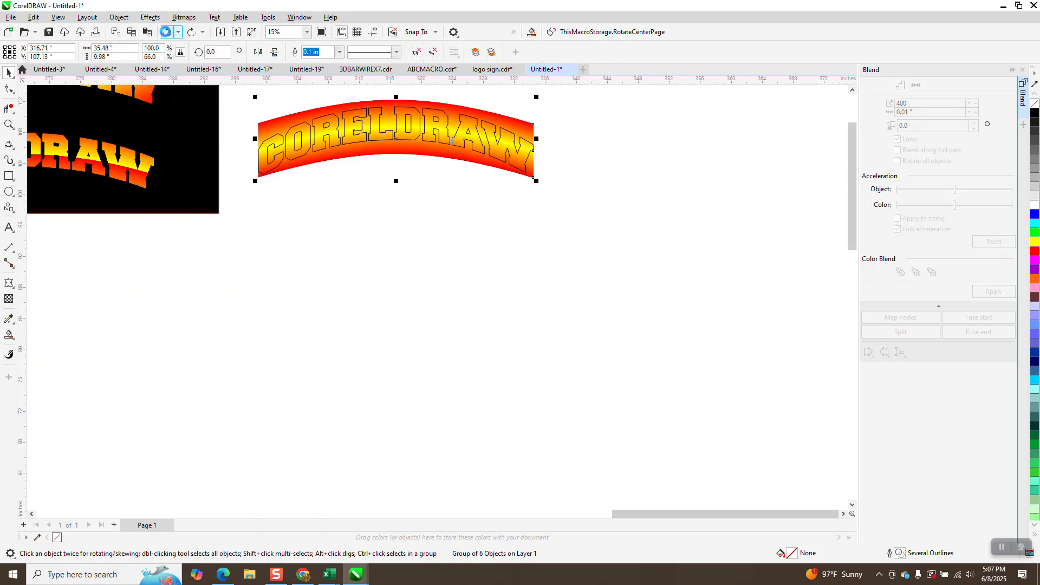
left_click(167, 32)
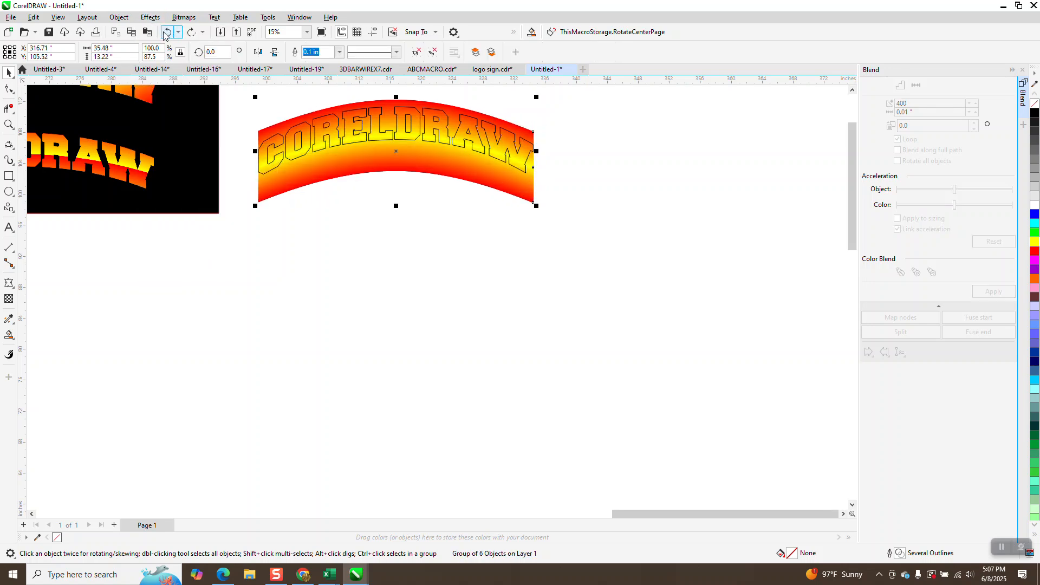
Step: Nudge the arched band slightly downward behind the outline CORELDRAW text
left_click(692, 116)
left_click(420, 139)
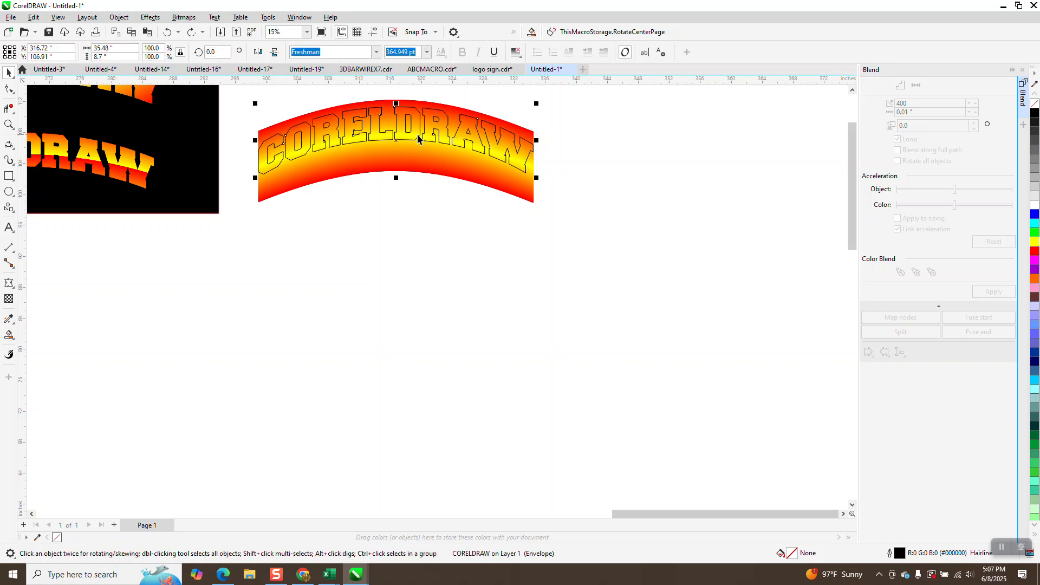
mouse_move(396, 136)
left_mouse_down()
mouse_move(421, 139)
mouse_move(390, 159)
mouse_move(393, 145)
left_mouse_up()
left_click(433, 89)
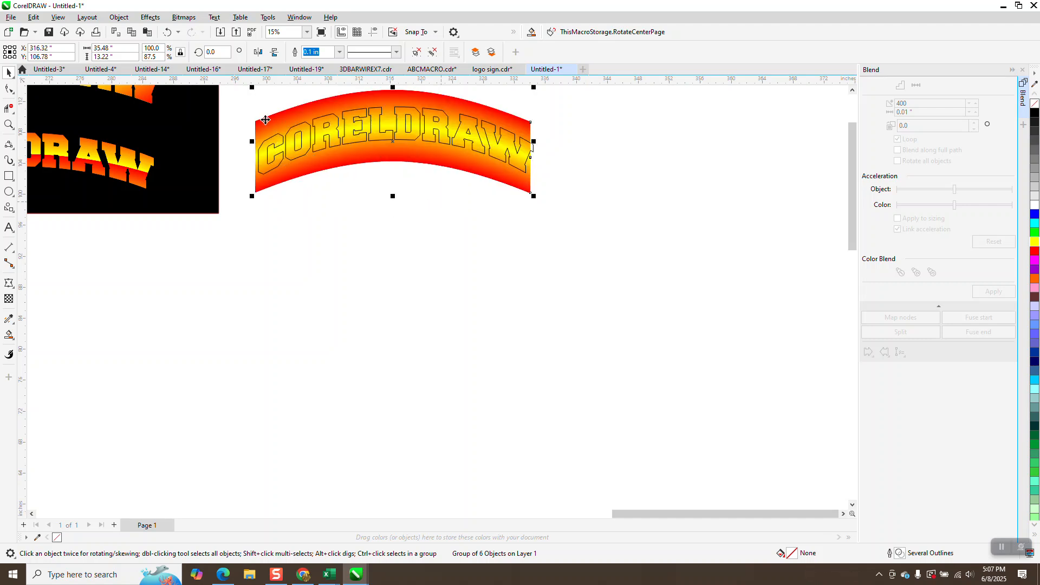
right_click(780, 157)
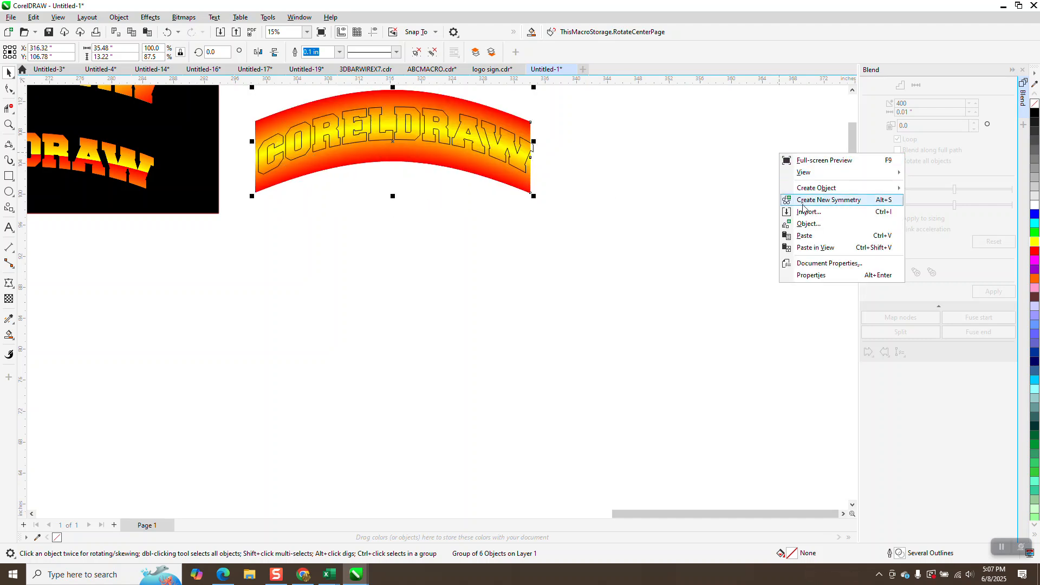
Step: Paste the yellow CORELDRAW lettering copy and move it to the upper right
left_click(802, 239)
left_click_drag(571, 319, 696, 167)
left_click_drag(614, 312, 731, 133)
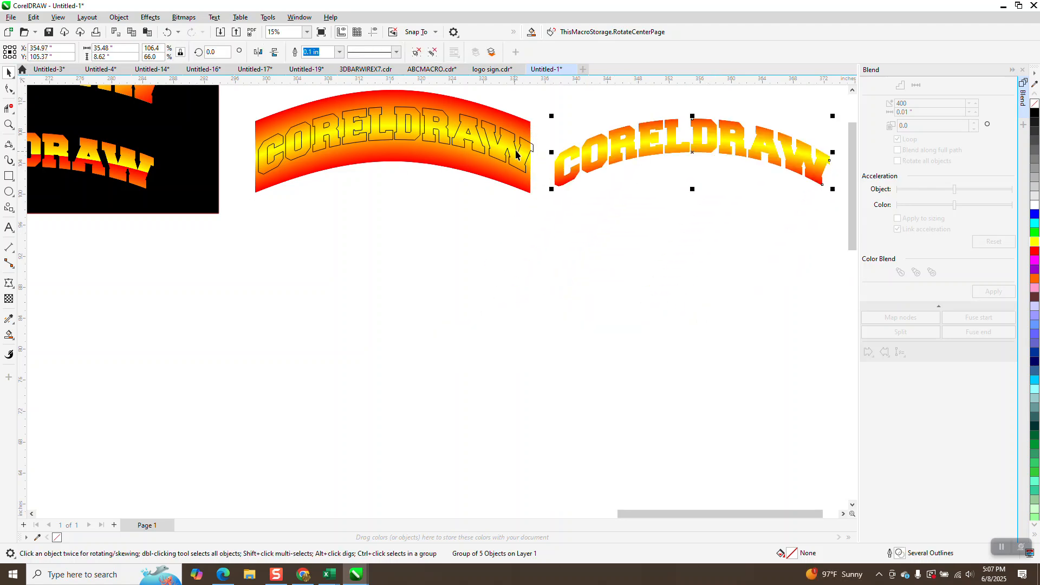
Step: Zoom in on the arched band and make the envelope text slightly narrower
left_click(8, 124)
left_click_drag(217, 98, 550, 224)
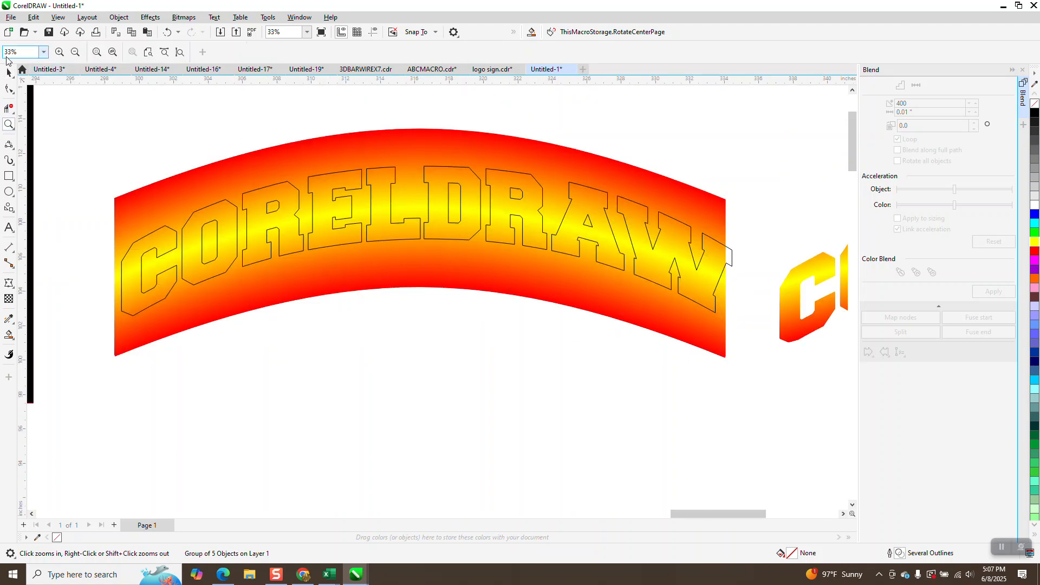
key("space")
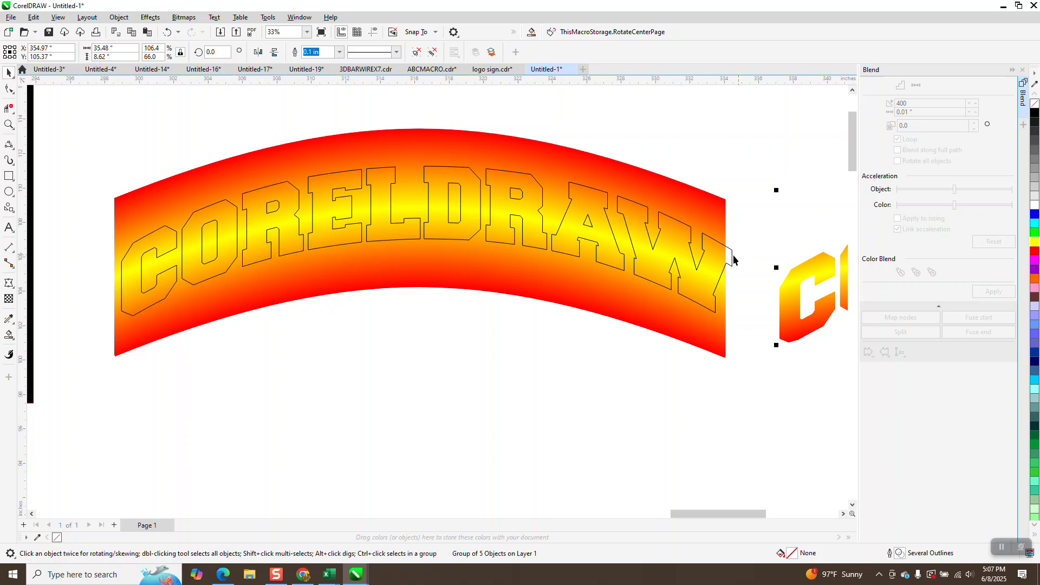
left_click(738, 250)
mouse_move(737, 242)
left_mouse_down()
mouse_move(739, 233)
mouse_move(730, 238)
left_mouse_up()
Step: Scale the band and outline text together to 15.05 × 5.61 inches and shift them up-right
scroll(491, 210, "down", 1)
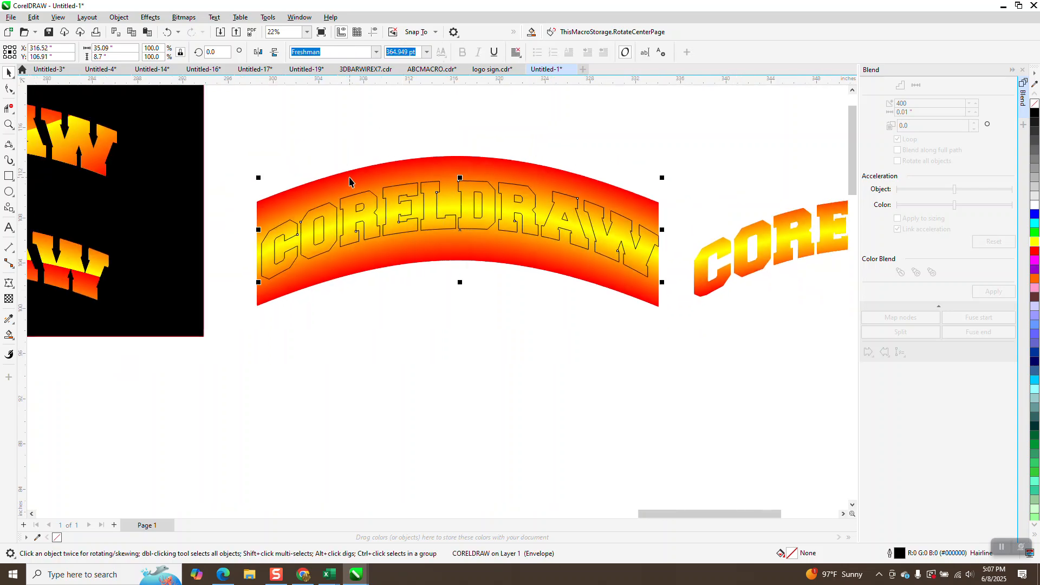
left_click_drag(241, 142, 341, 264)
left_click_drag(657, 330, 674, 336)
left_click_drag(665, 154, 431, 239)
left_click_drag(348, 274, 405, 210)
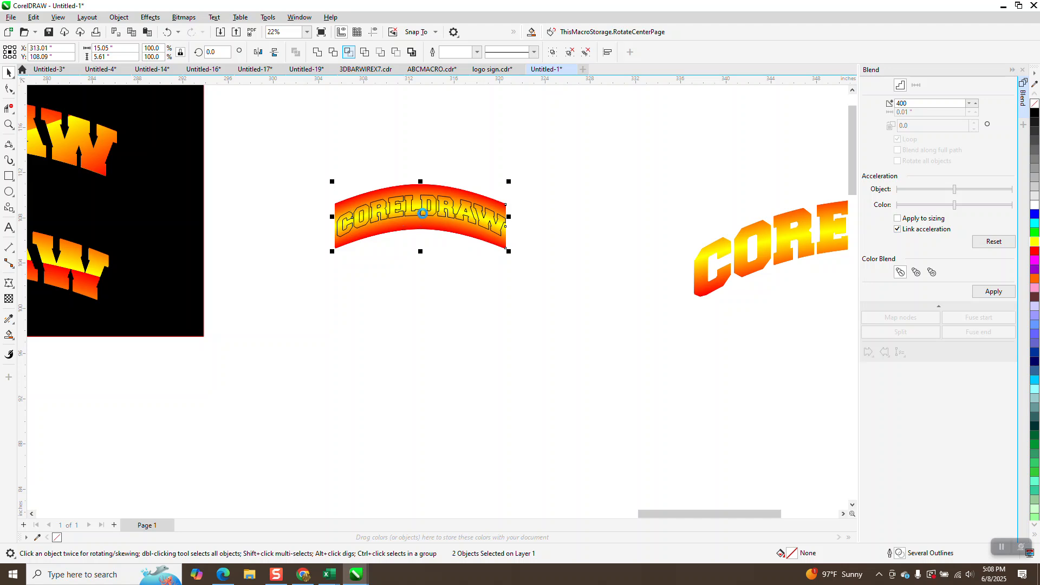
Step: Move the yellow lettering below the arch, shift the black rectangle left, and lift the band above the text
left_click(424, 216)
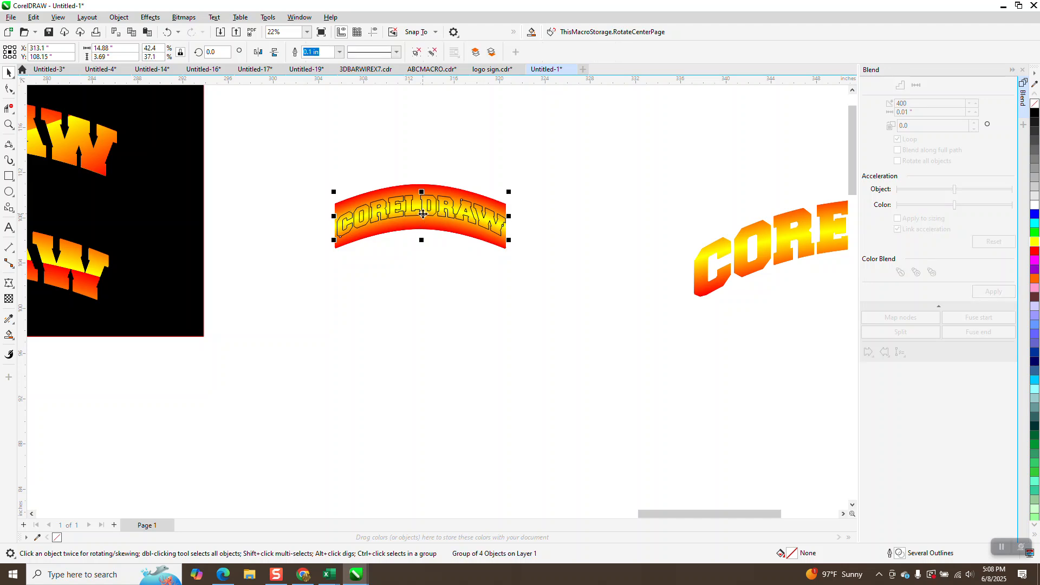
left_click_drag(424, 215, 425, 274)
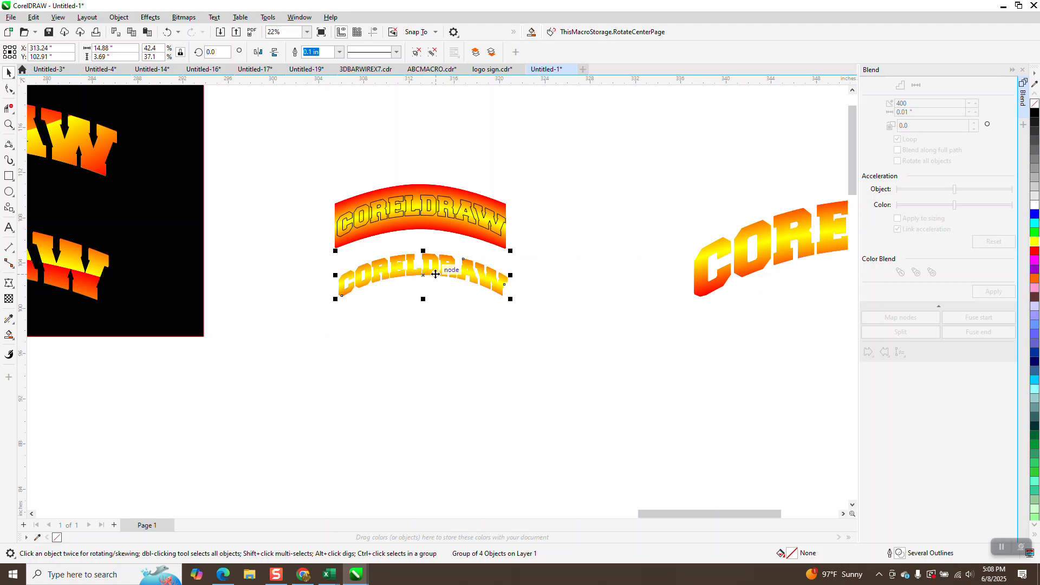
left_click_drag(161, 215, 540, 305)
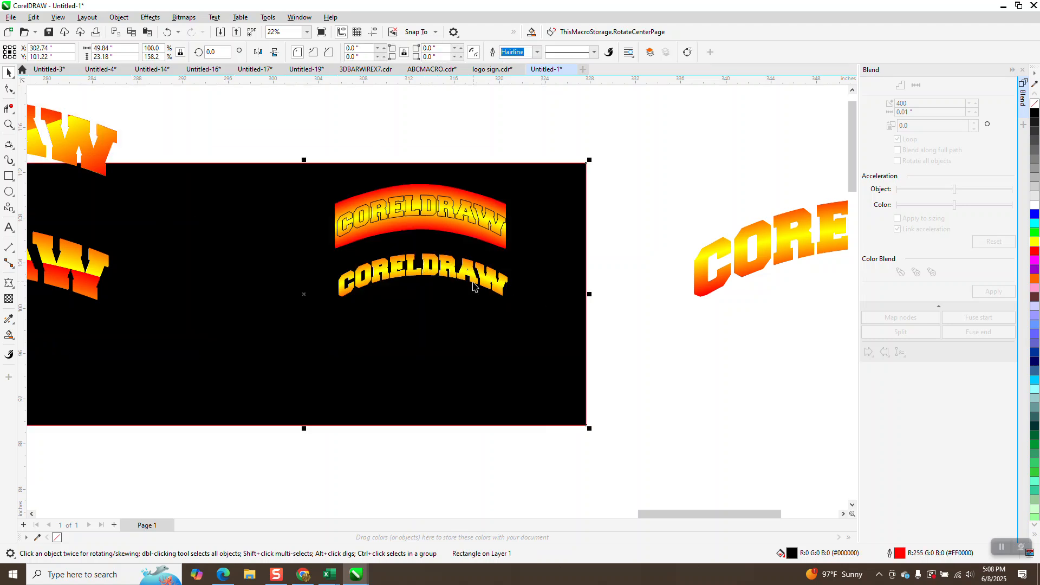
left_click_drag(371, 246, 128, 145)
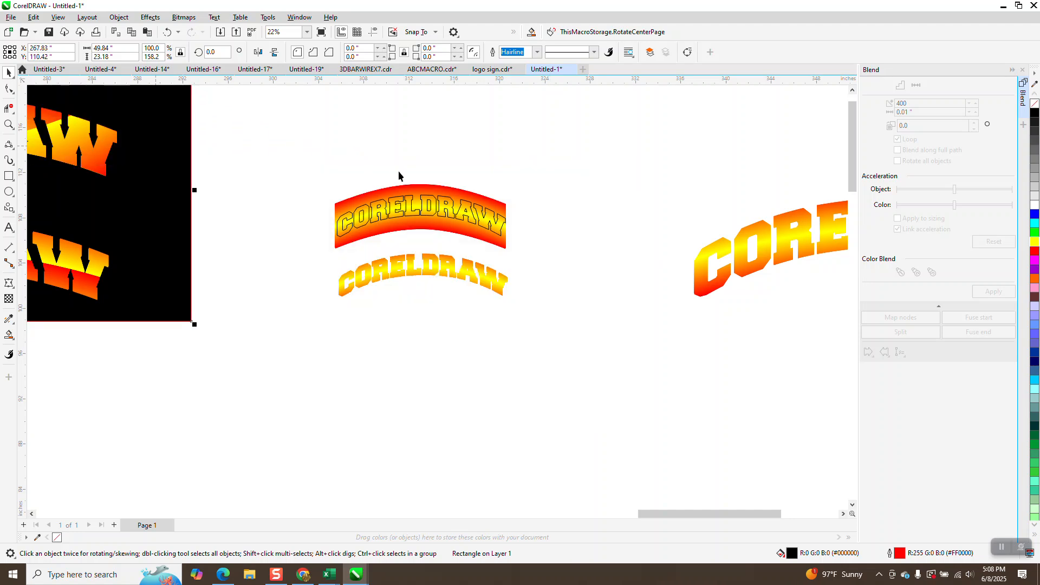
left_click(425, 206)
left_click_drag(426, 207, 439, 133)
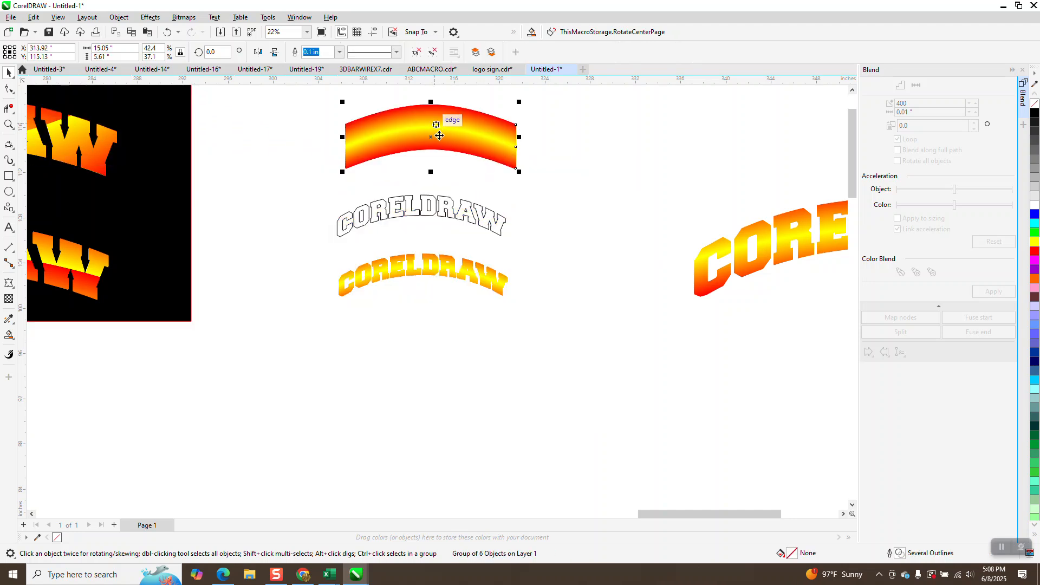
Step: Move the outline text aside, mirror-copy the arc vertically, and shift the copy down into a lens
left_click(430, 208)
left_click_drag(431, 208, 457, 364)
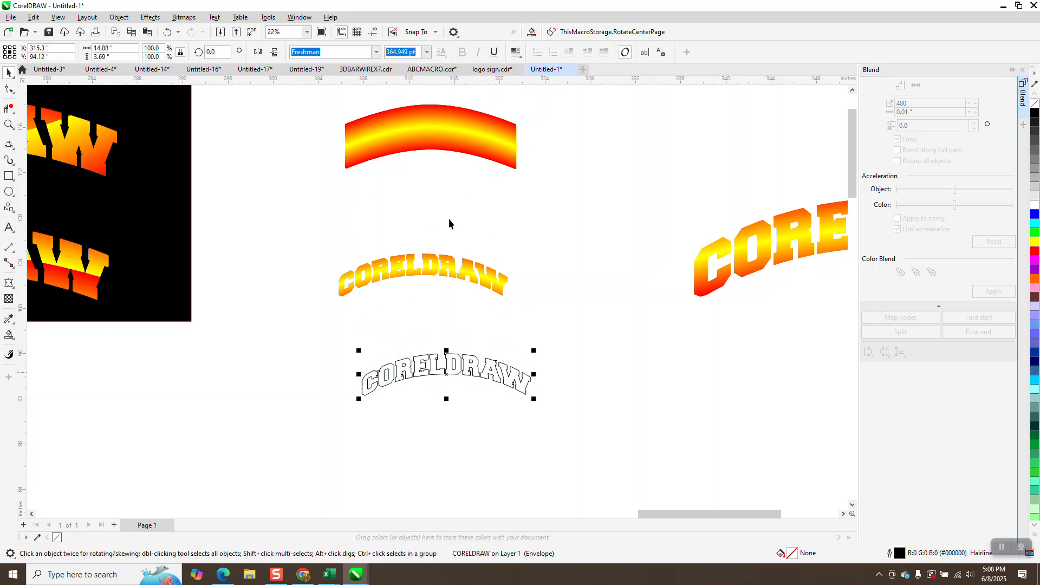
left_click(441, 148)
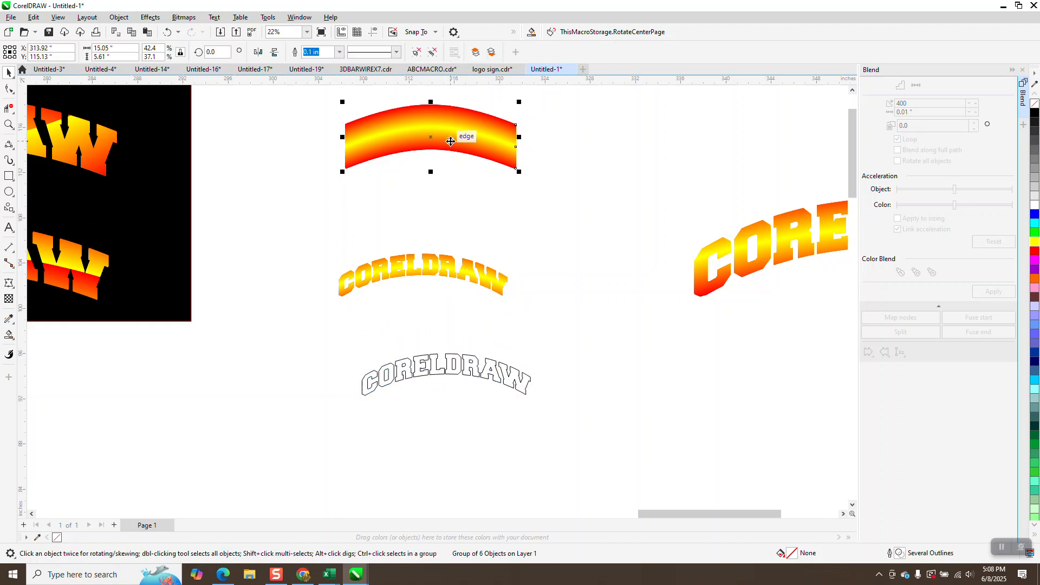
left_click(274, 54)
scroll(407, 191, "down", 1)
left_click_drag(329, 99, 415, 168)
left_click_drag(567, 203, 566, 202)
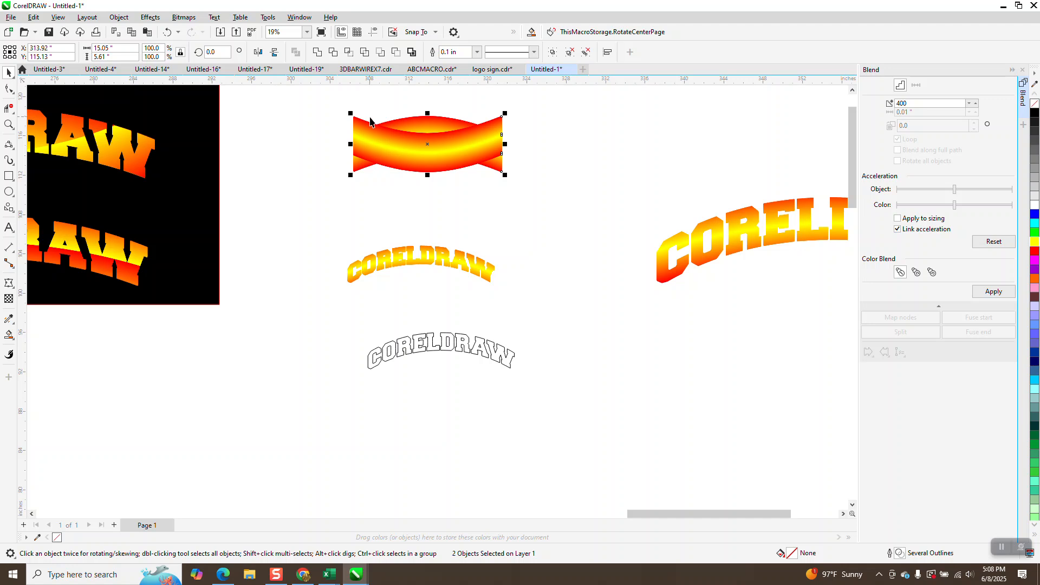
left_click(454, 157)
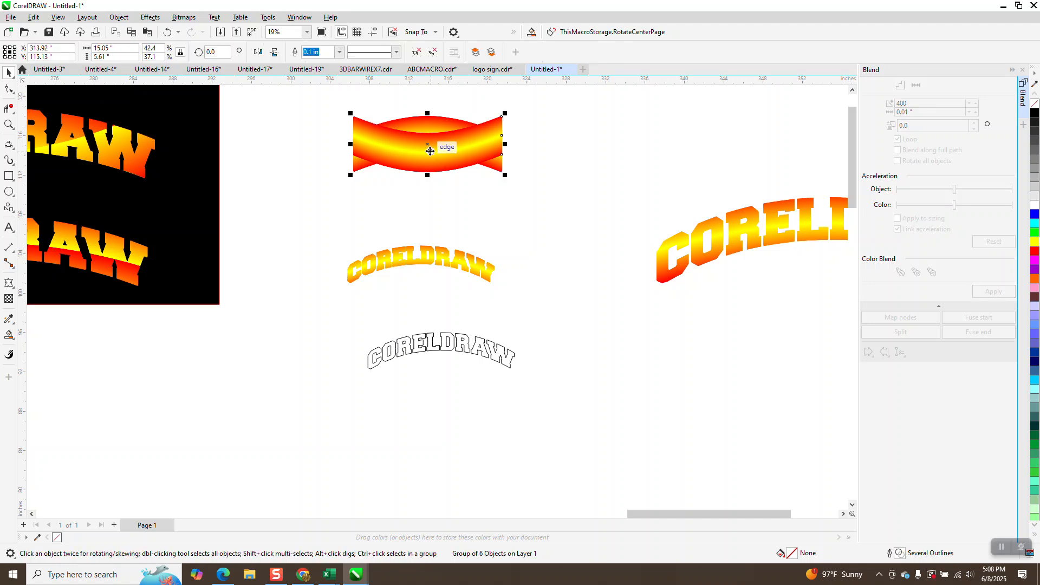
left_click_drag(431, 152, 429, 164)
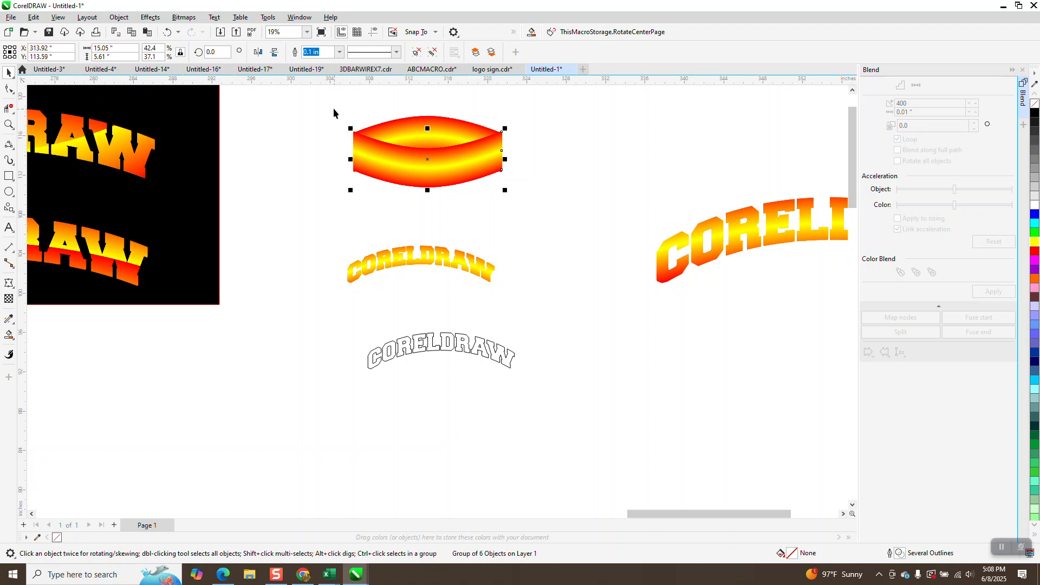
Step: Select both lens arcs, leave the Object menu without grouping, and place the outline text on the lens
left_click_drag(332, 106, 585, 210)
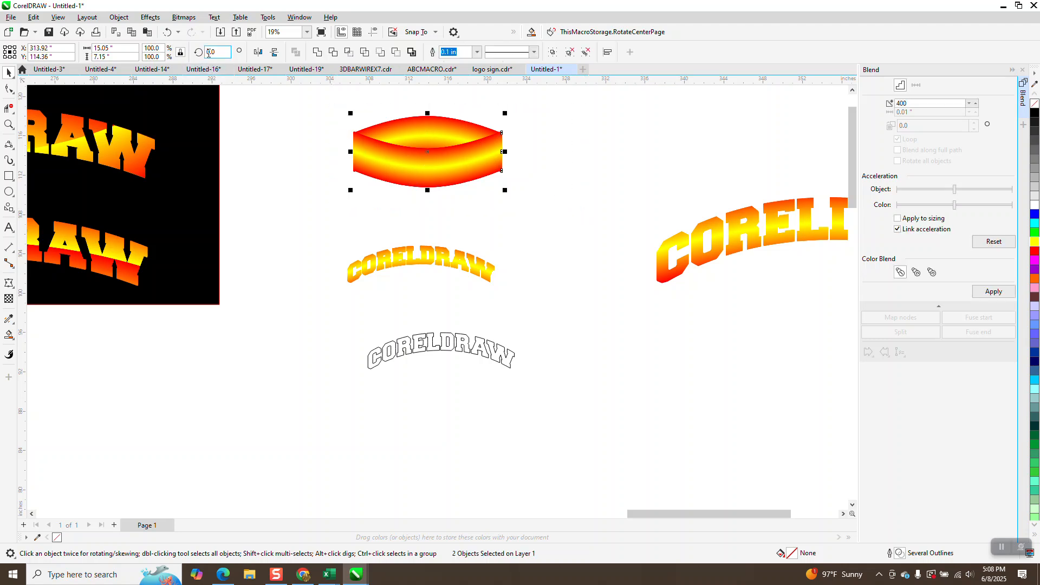
left_click(121, 19)
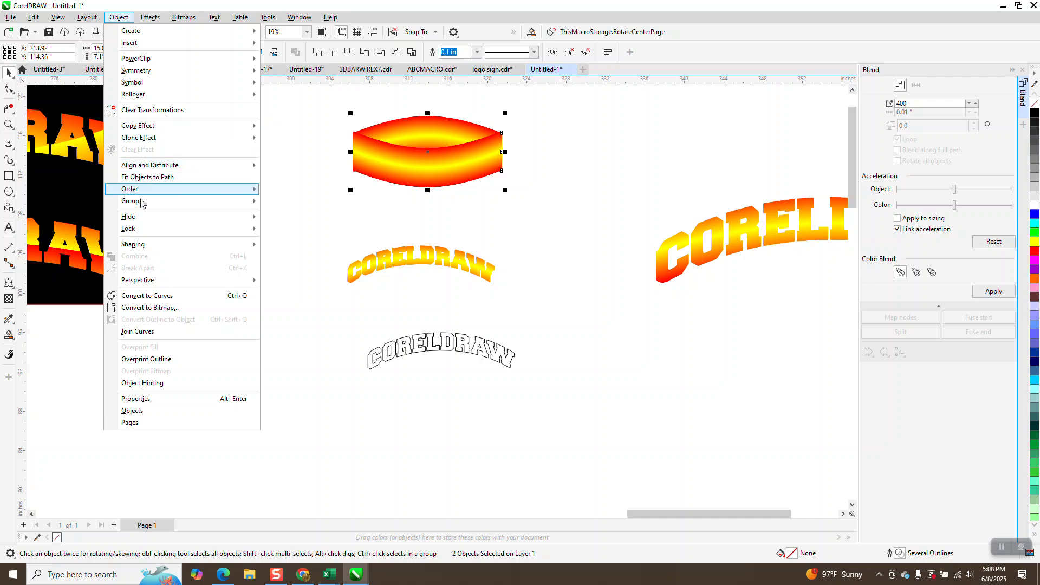
mouse_move(139, 201)
left_click(282, 202)
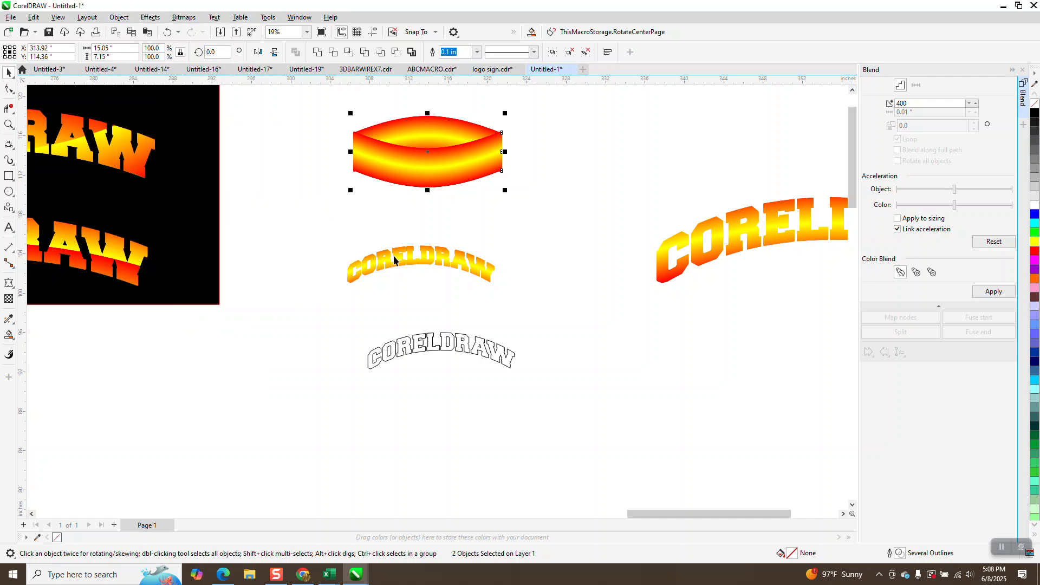
left_click_drag(439, 333, 436, 143)
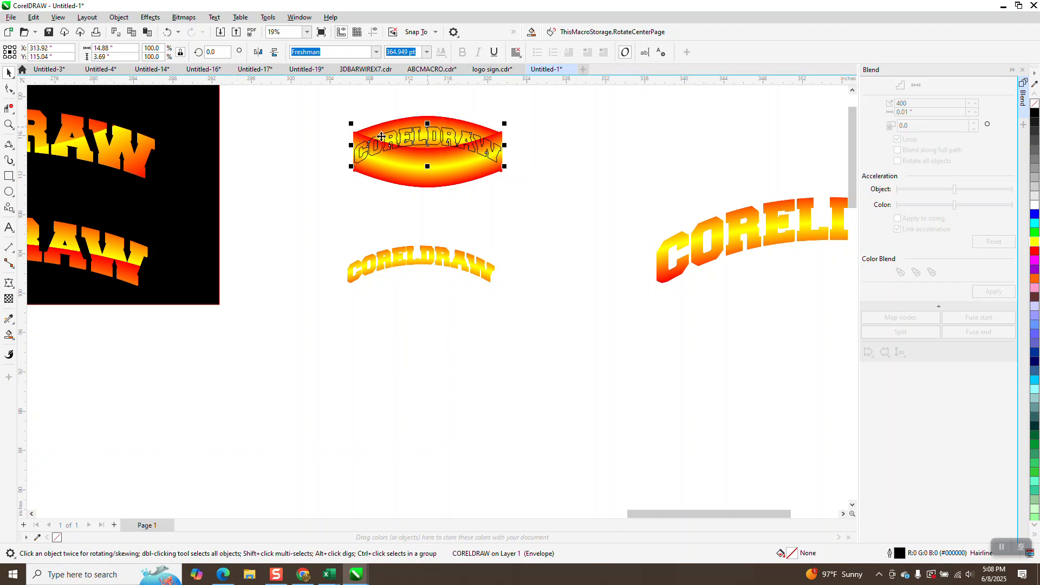
Step: Intersect the lens band with the outline text and move the new gradient lettering downward
left_click_drag(324, 92, 583, 234)
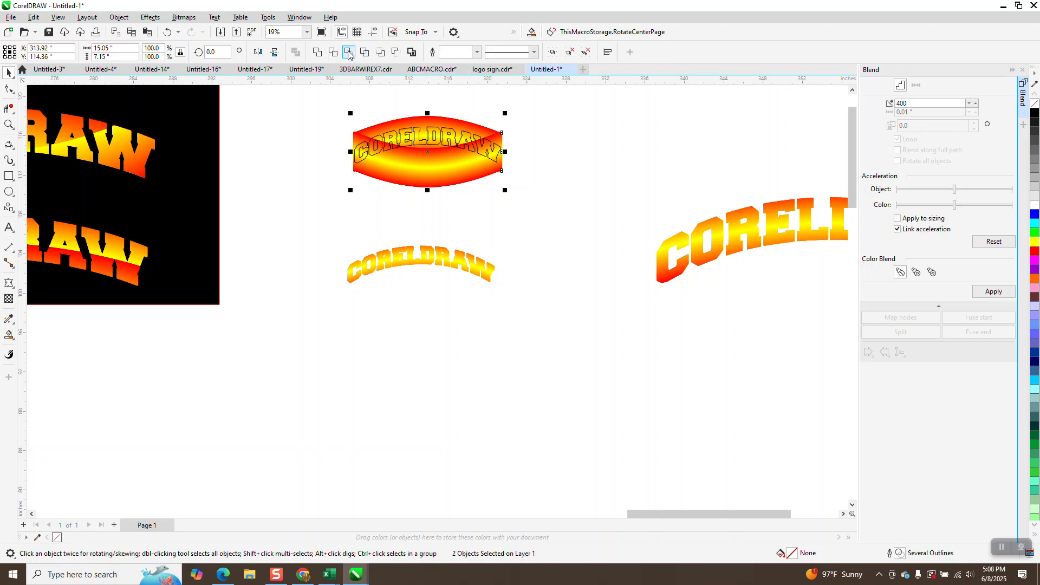
left_click(349, 55)
left_click_drag(427, 144, 417, 233)
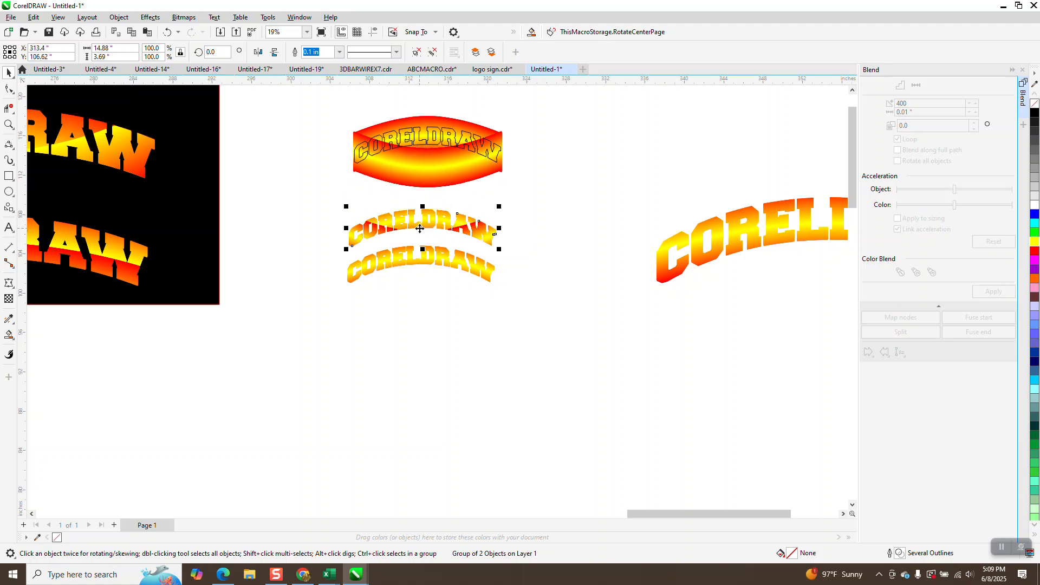
Step: Place the black rectangle behind both gradient CORELDRAW letterings and zoom in to inspect
left_click_drag(142, 196, 477, 260)
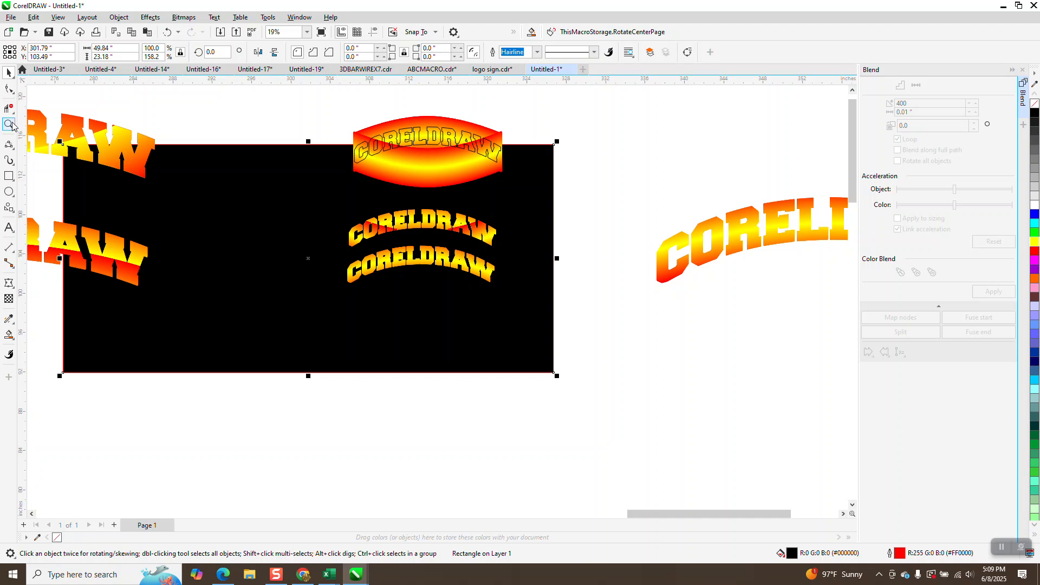
left_click(9, 125)
left_click_drag(312, 191, 525, 304)
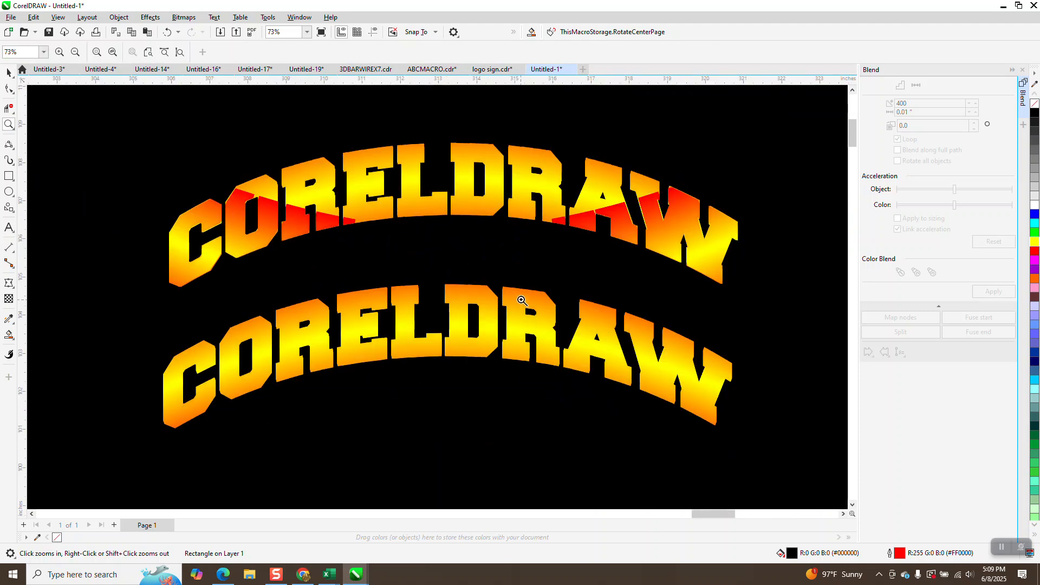
scroll(508, 280, "down", 3)
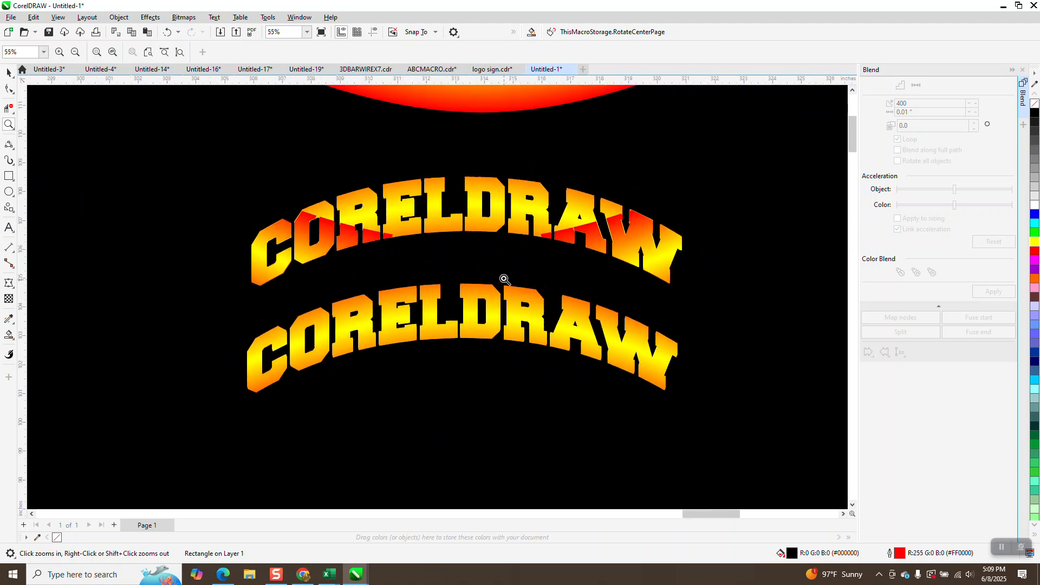
scroll(502, 277, "down", 4)
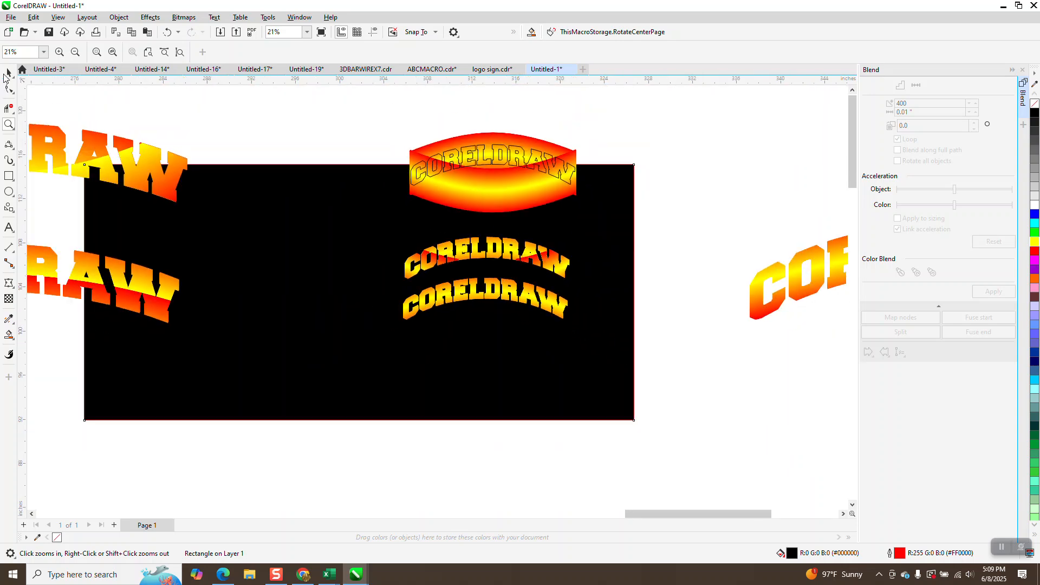
left_click(9, 72)
scroll(455, 223, "down", 3)
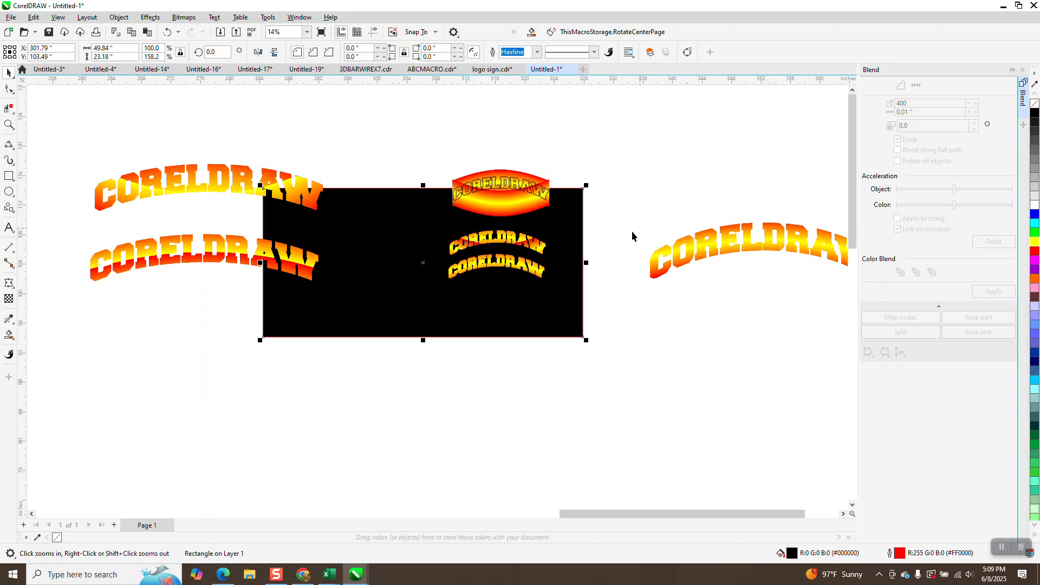